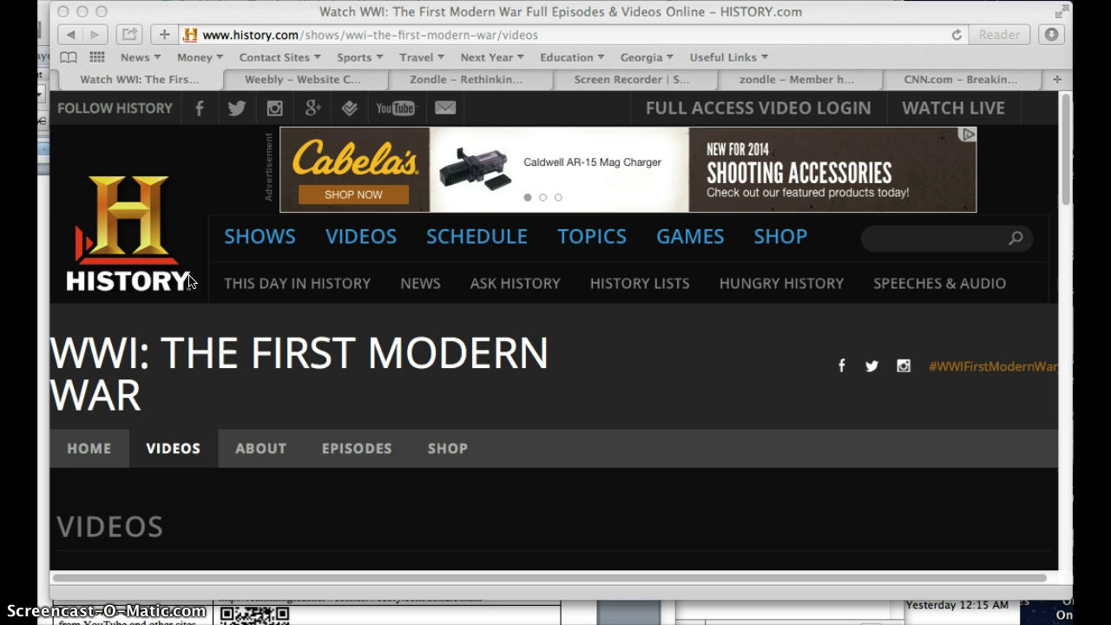
Scroll to the 'Unrestricted Submarine Warfare' WWI clip and bring up its player controls at 0:30.
scroll(188, 280, down, 5)
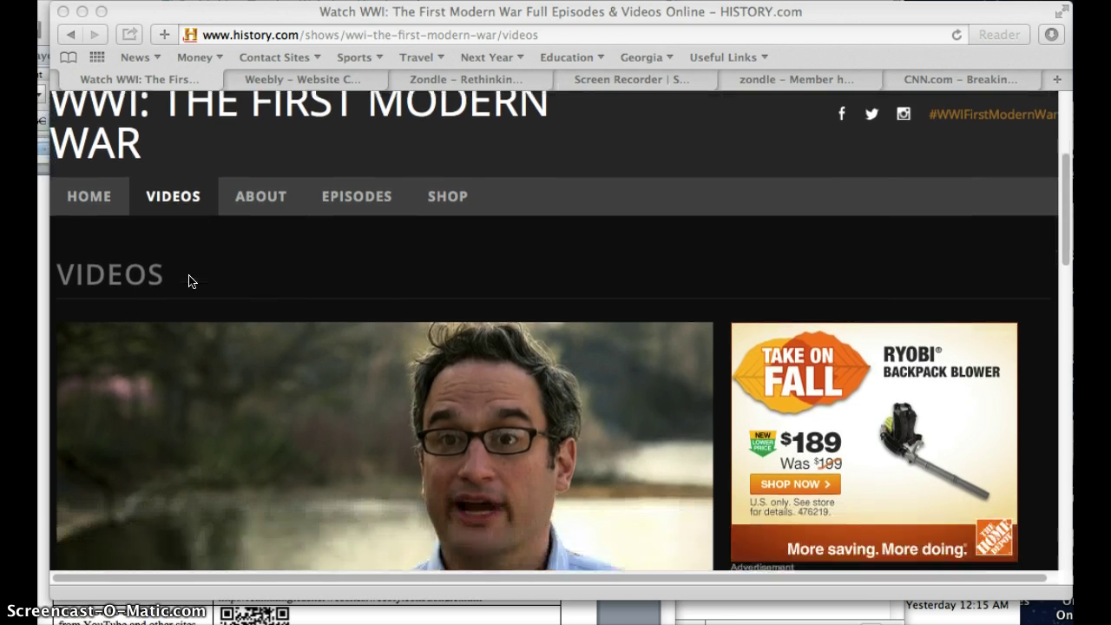
scroll(191, 280, down, 5)
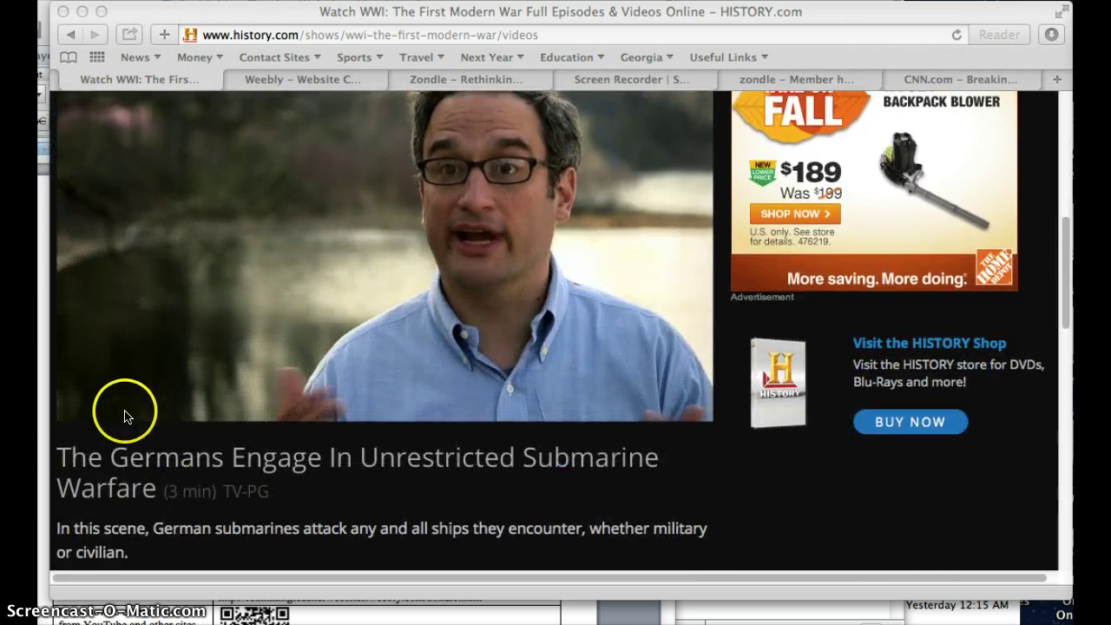
click(101, 408)
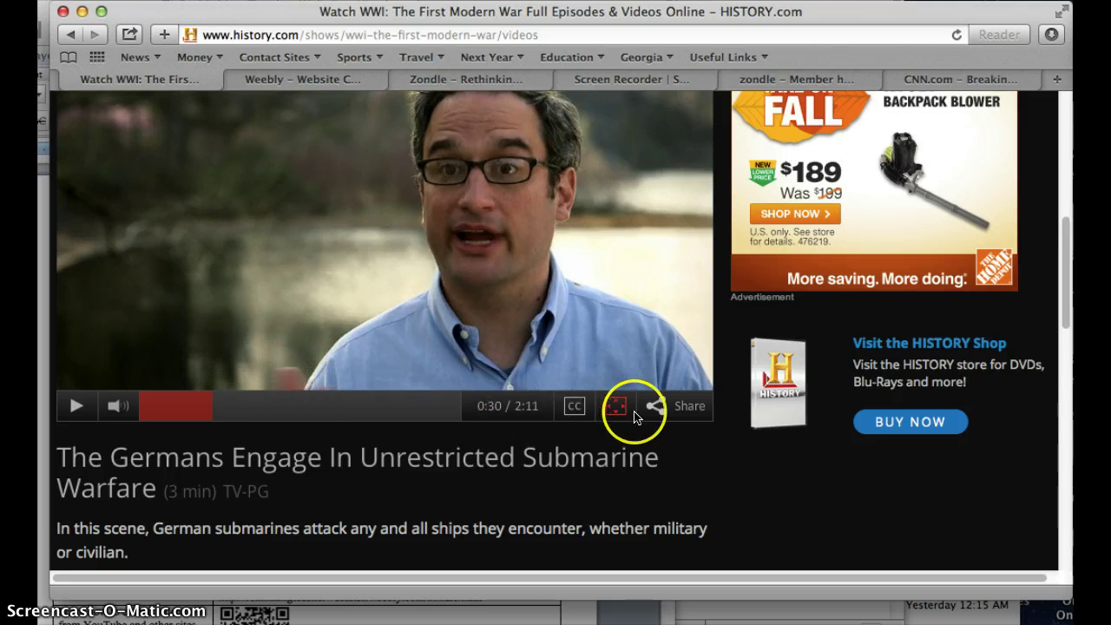
Show the submarine clip's 480×320 iframe embed code in its Share panel.
click(686, 409)
scroll(591, 305, up, 3)
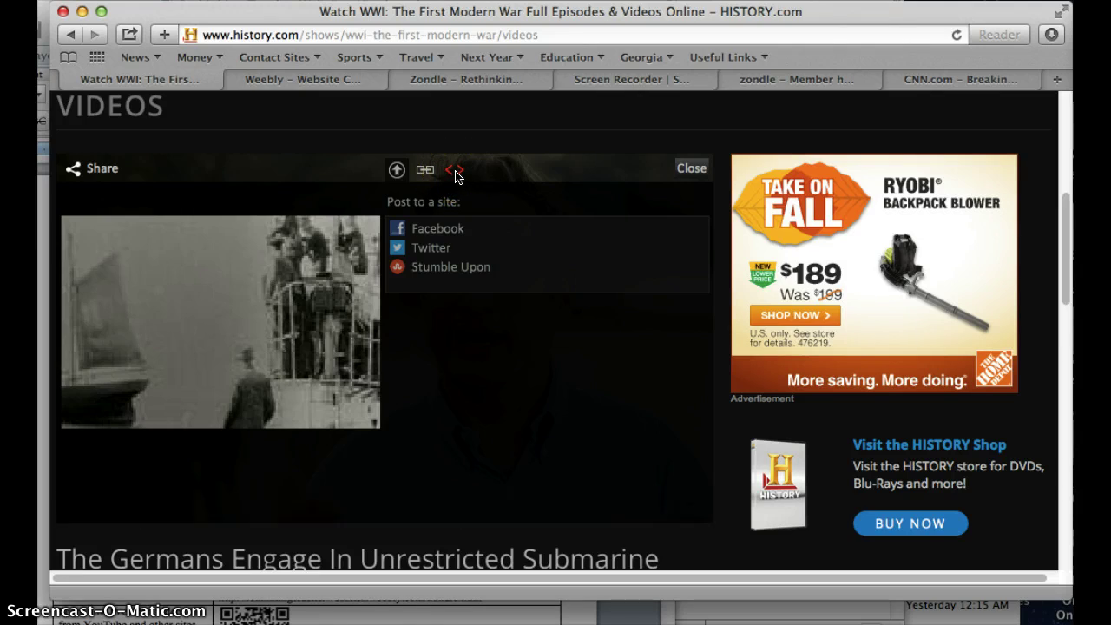
click(456, 171)
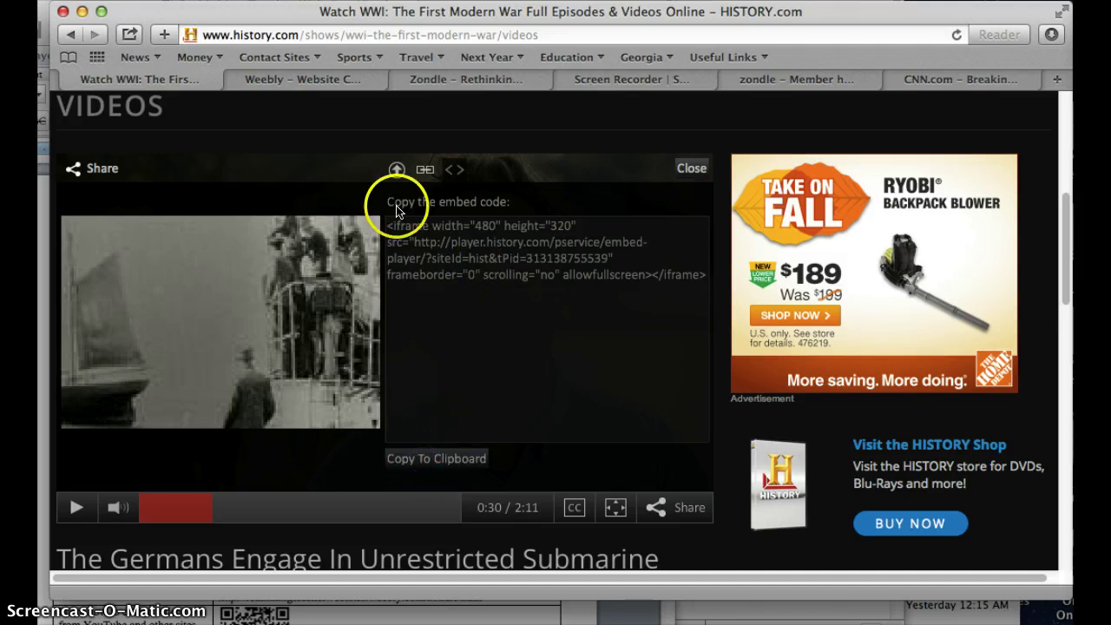
In the Weebly editor, add an Embed Code element below the Embedding Videos paragraph.
click(323, 81)
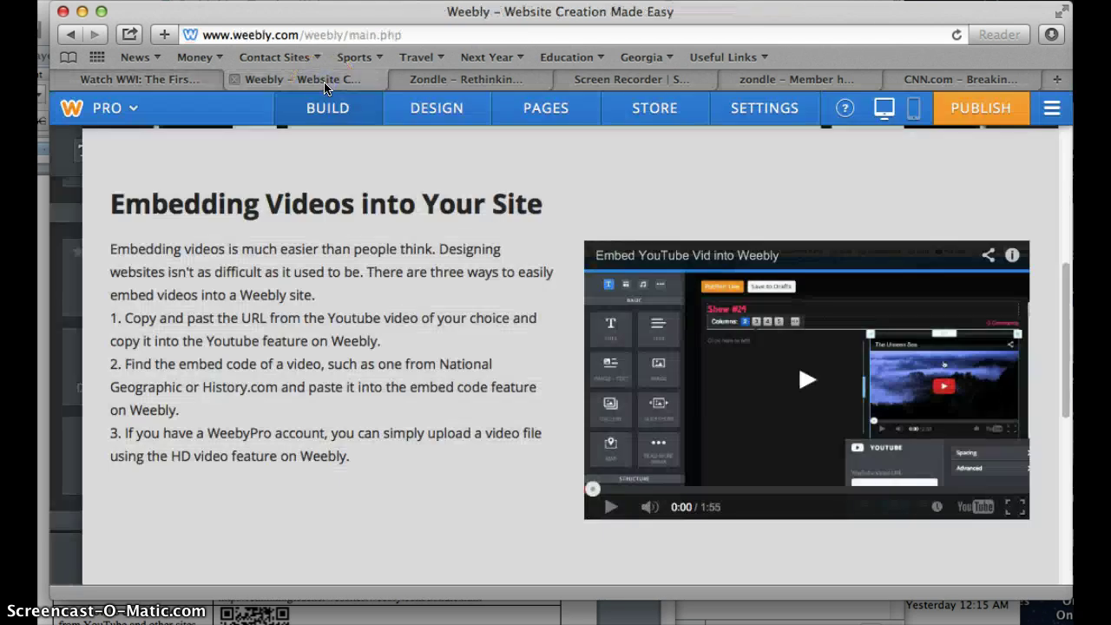
click(52, 438)
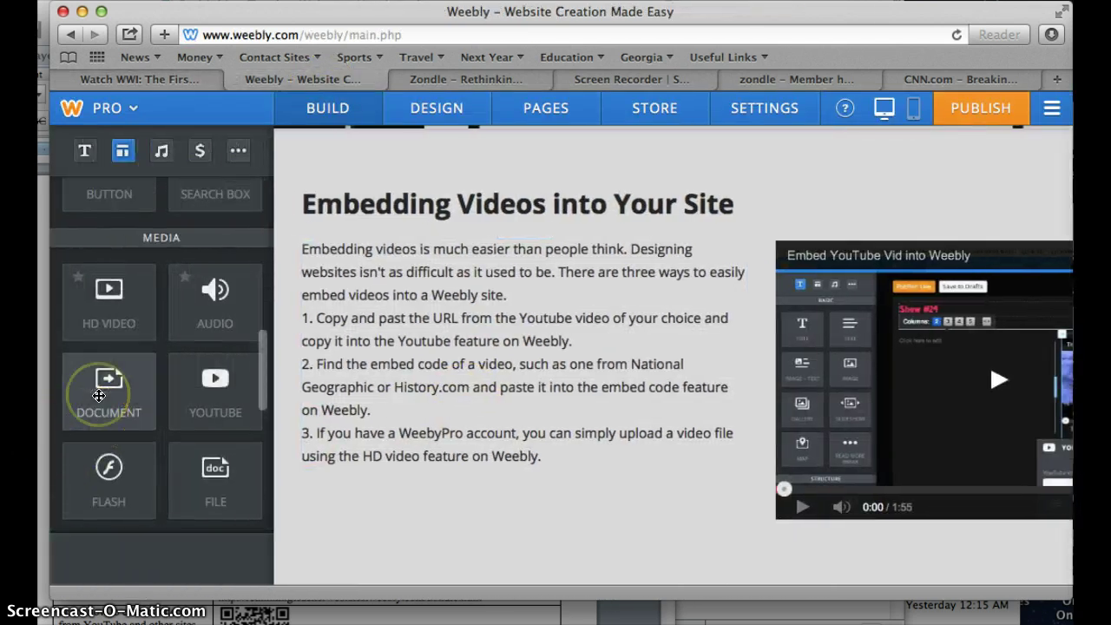
scroll(99, 396, down, 10)
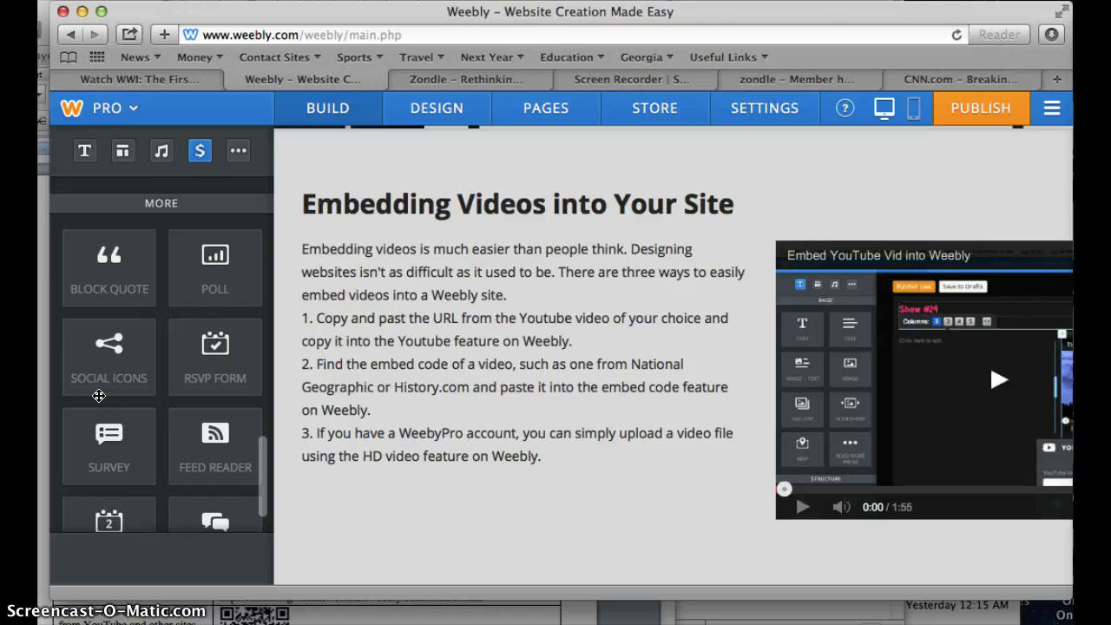
scroll(99, 396, down, 3)
scroll(99, 396, up, 12)
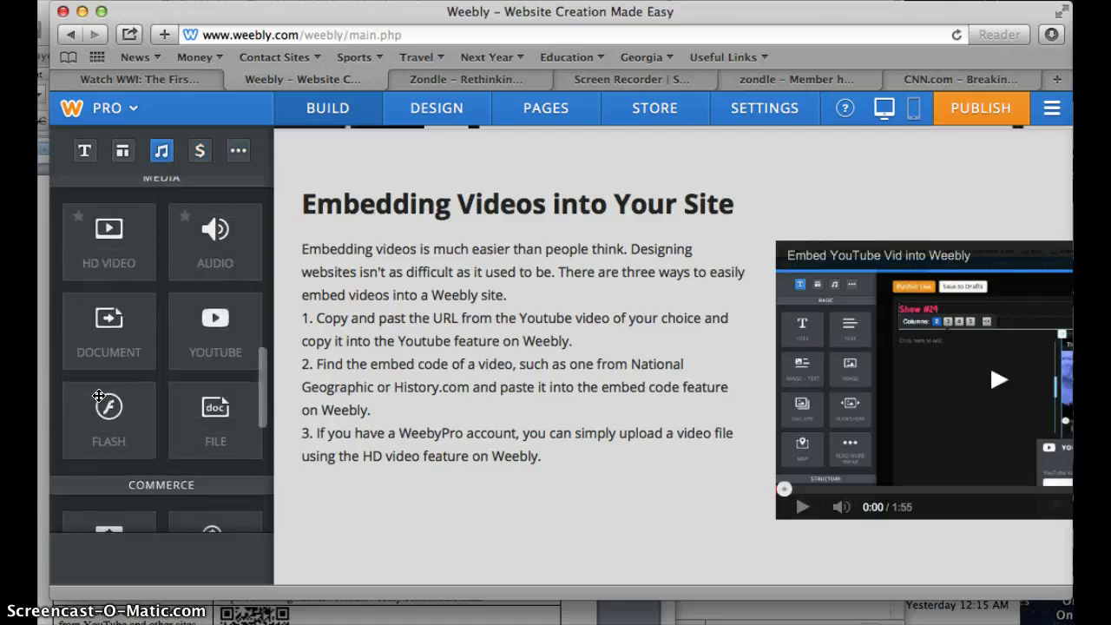
scroll(99, 396, up, 2)
click(106, 318)
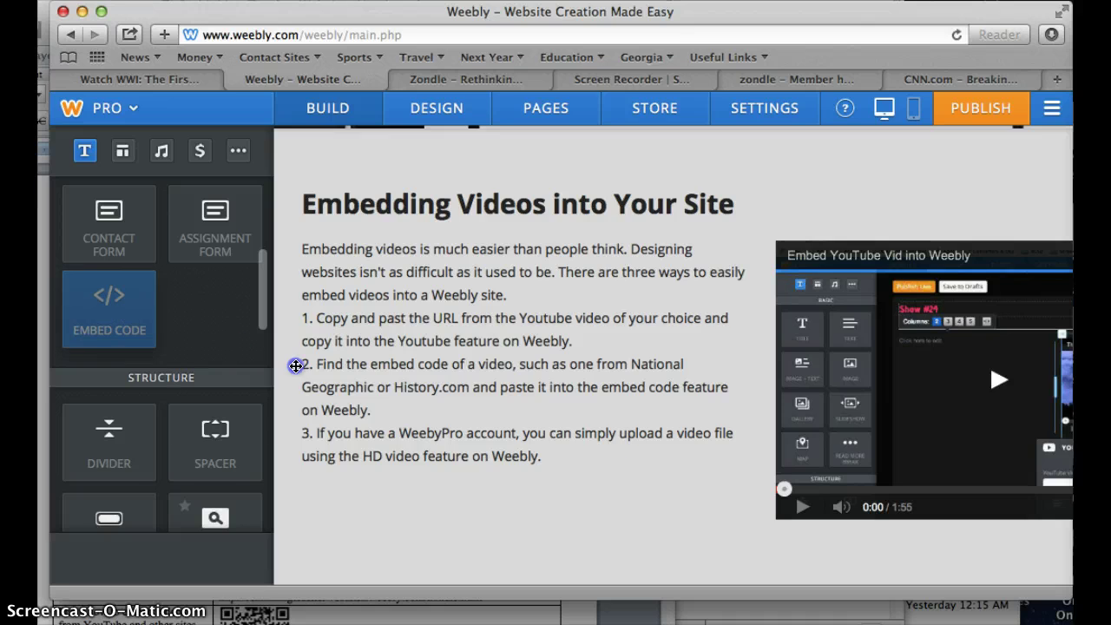
drag(295, 365, 320, 504)
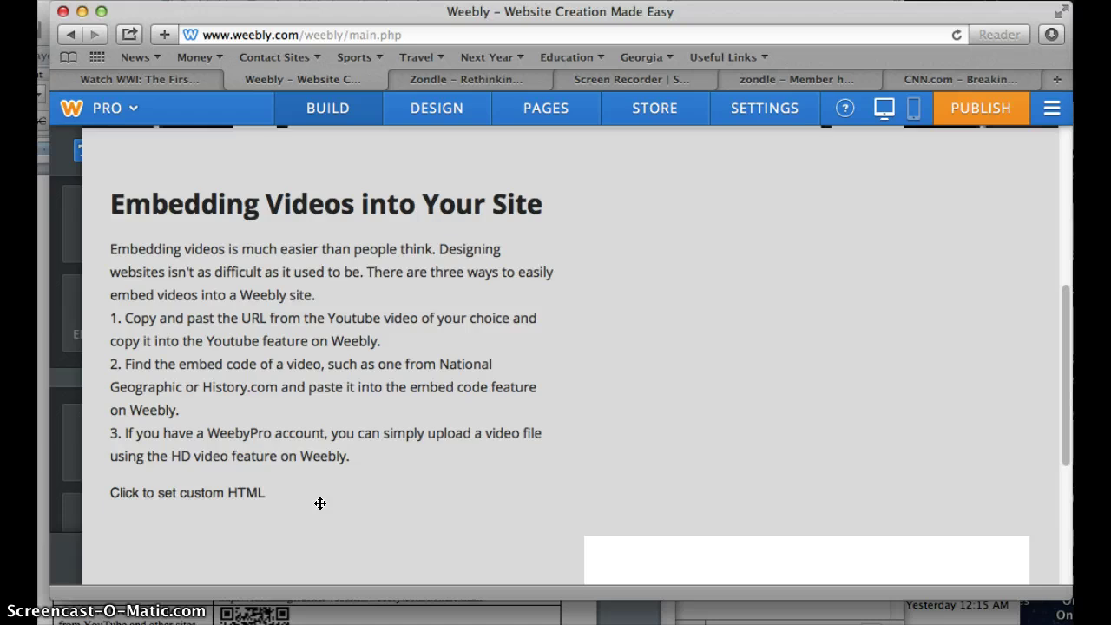
Paste the History.com iframe code into the new Custom HTML element.
click(253, 493)
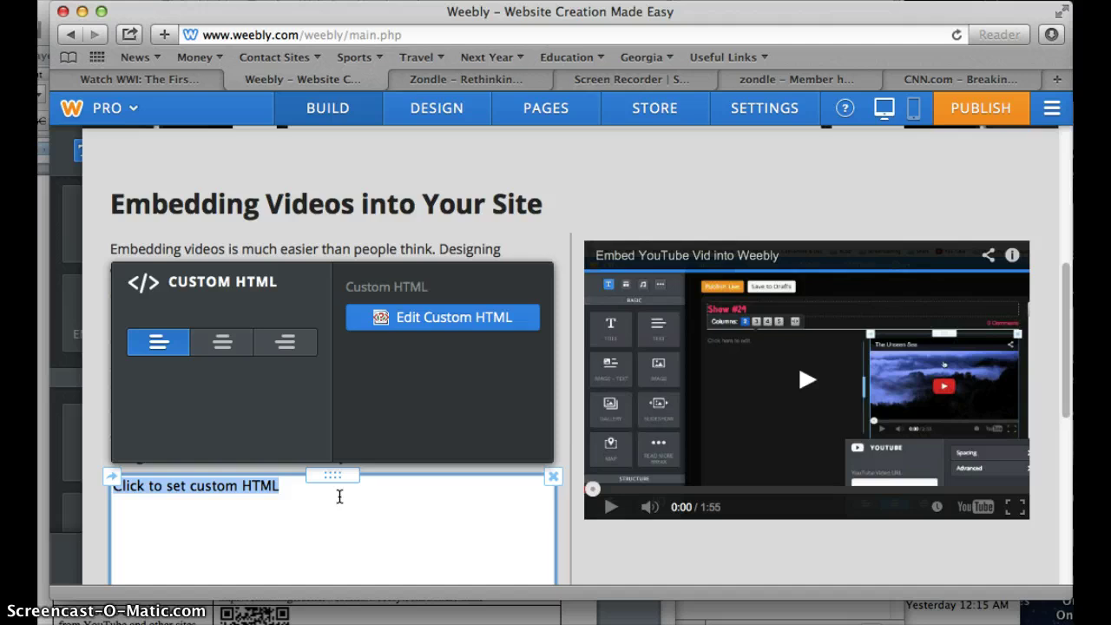
key(super+v)
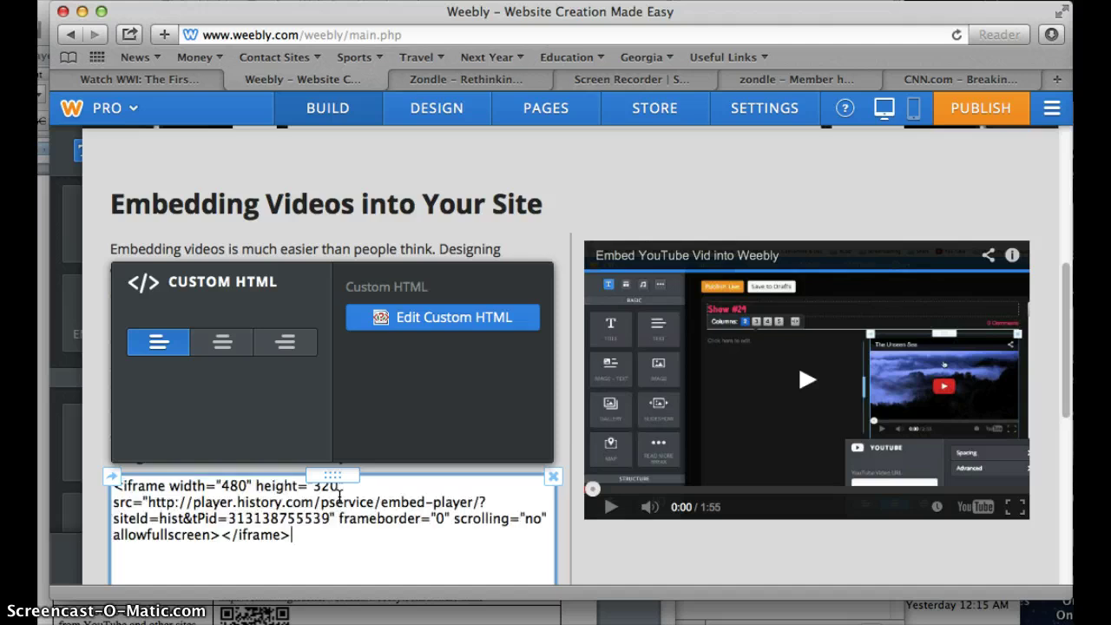
click(672, 154)
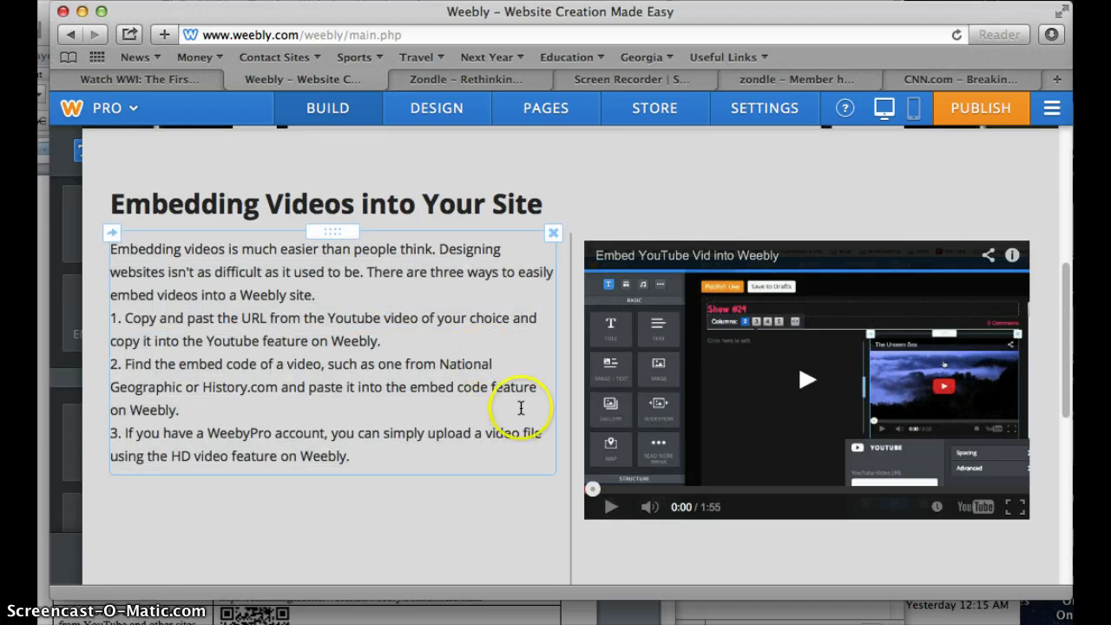
scroll(519, 405, down, 2)
scroll(521, 408, down, 4)
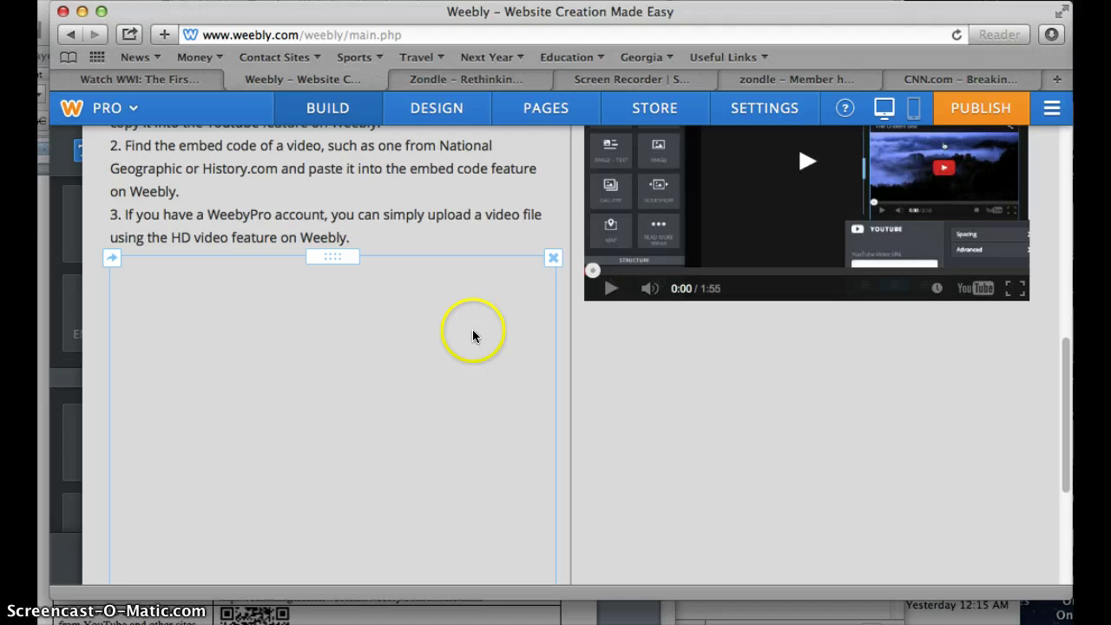
Publish the site and open the live Embedding Videos page from the More menu.
click(982, 110)
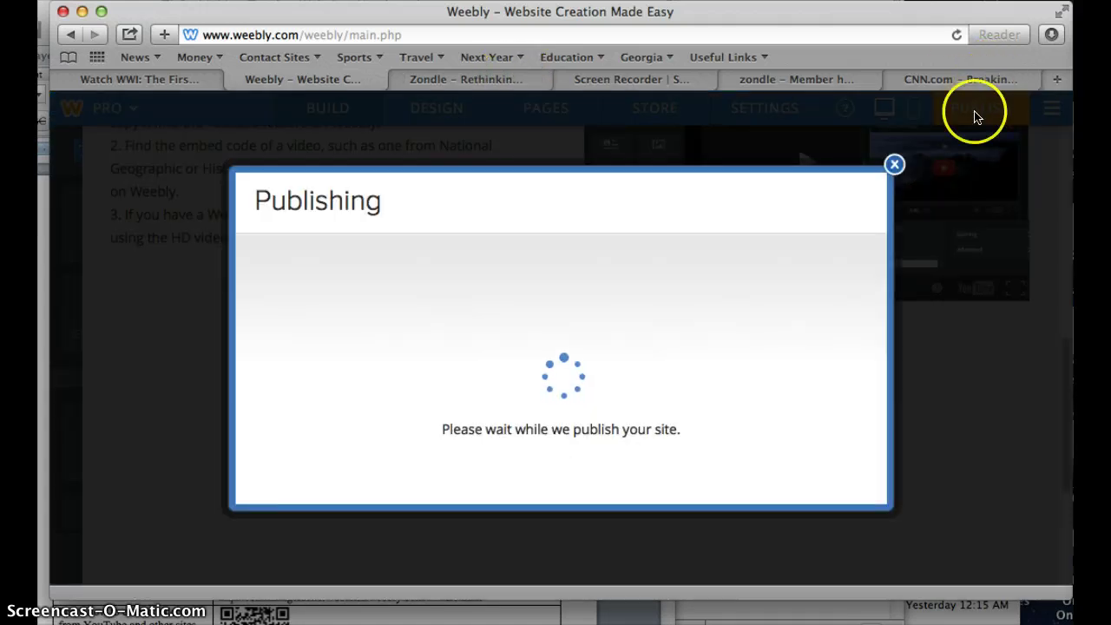
click(494, 84)
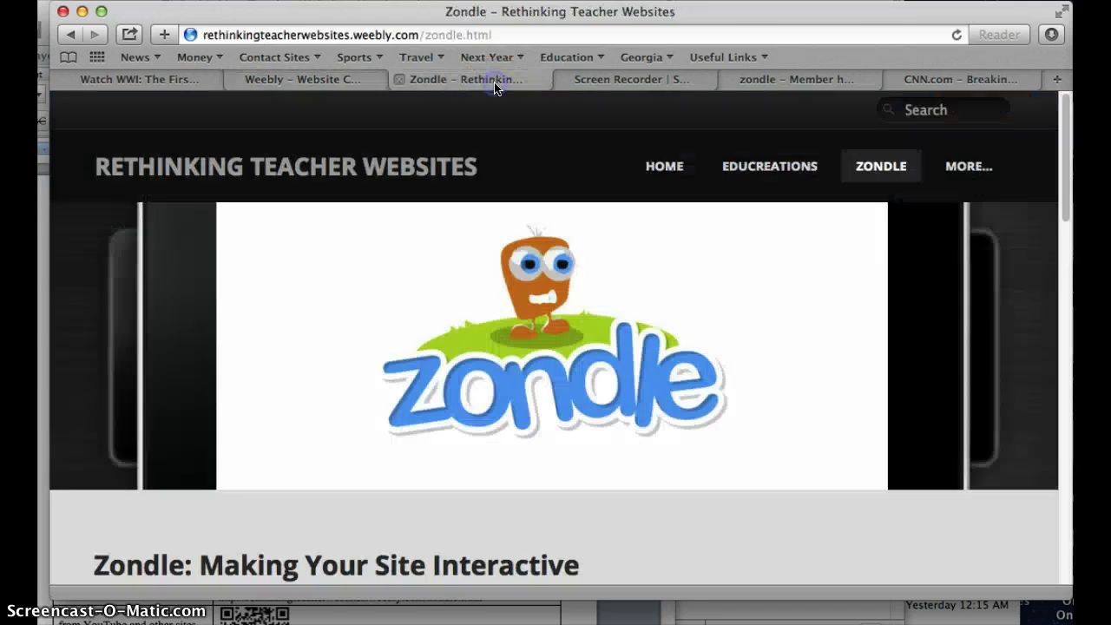
mouse_move(969, 177)
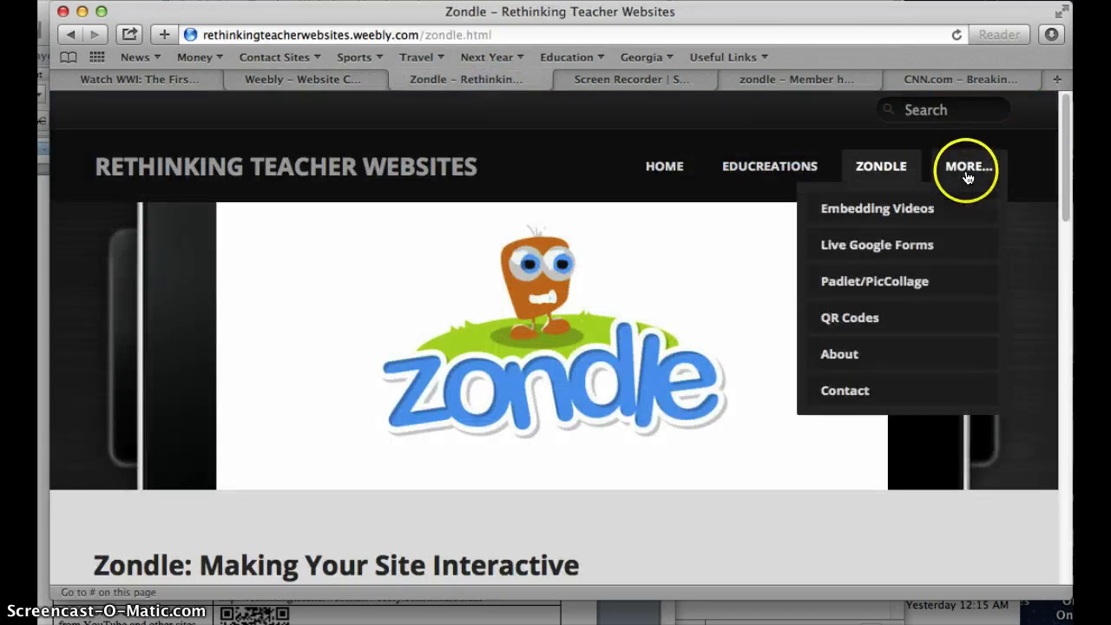
click(927, 210)
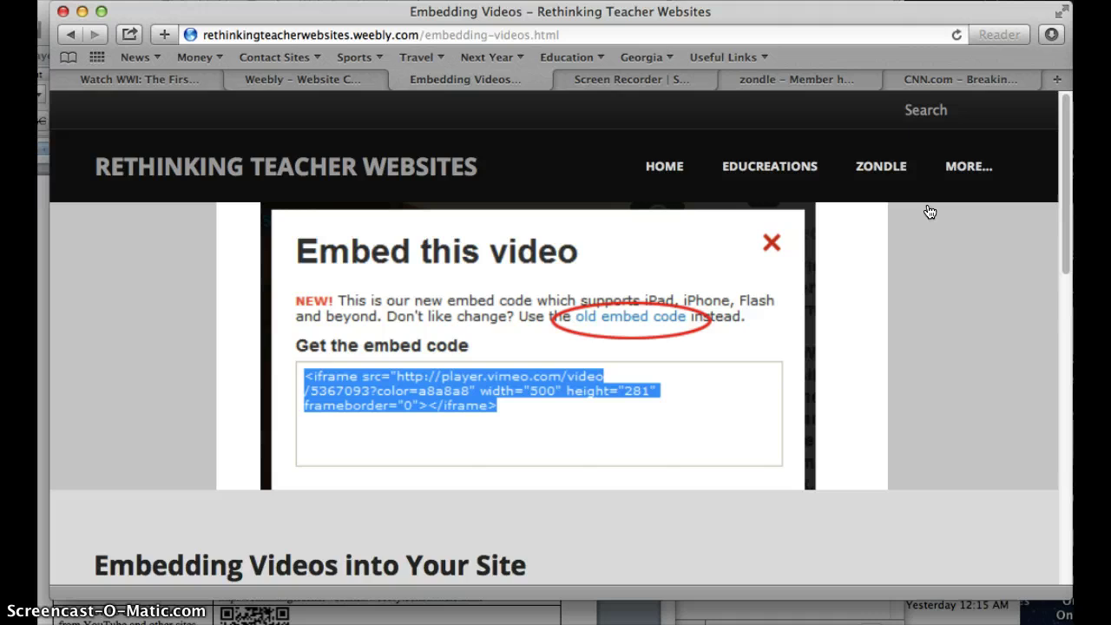
Start the embedded History.com submarine clip's Flash player below the three-step list.
scroll(587, 400, down, 5)
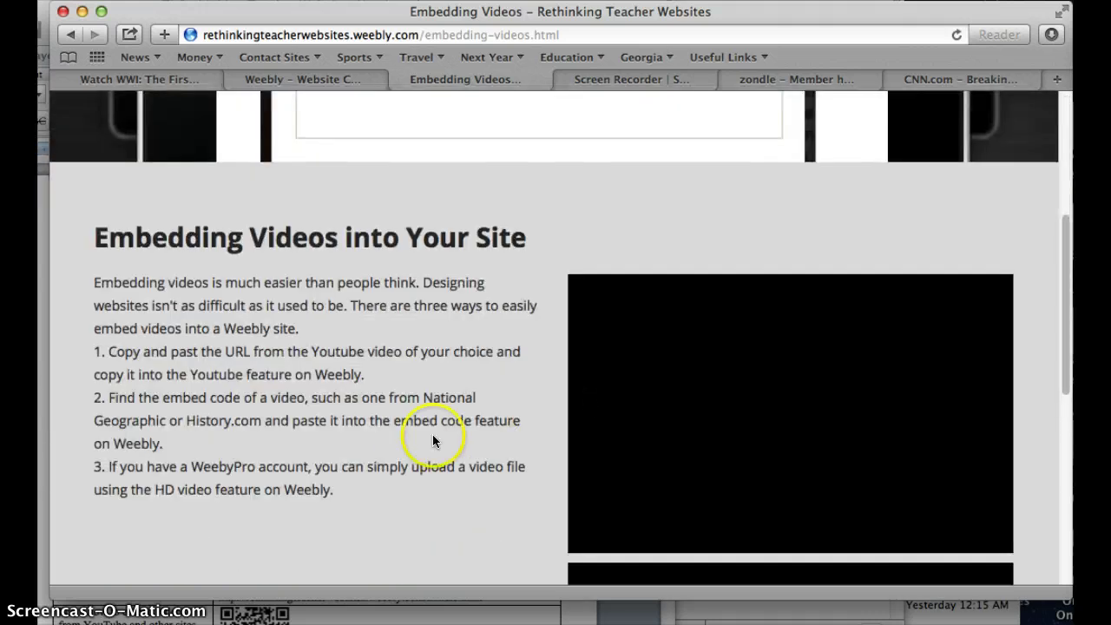
scroll(413, 446, down, 10)
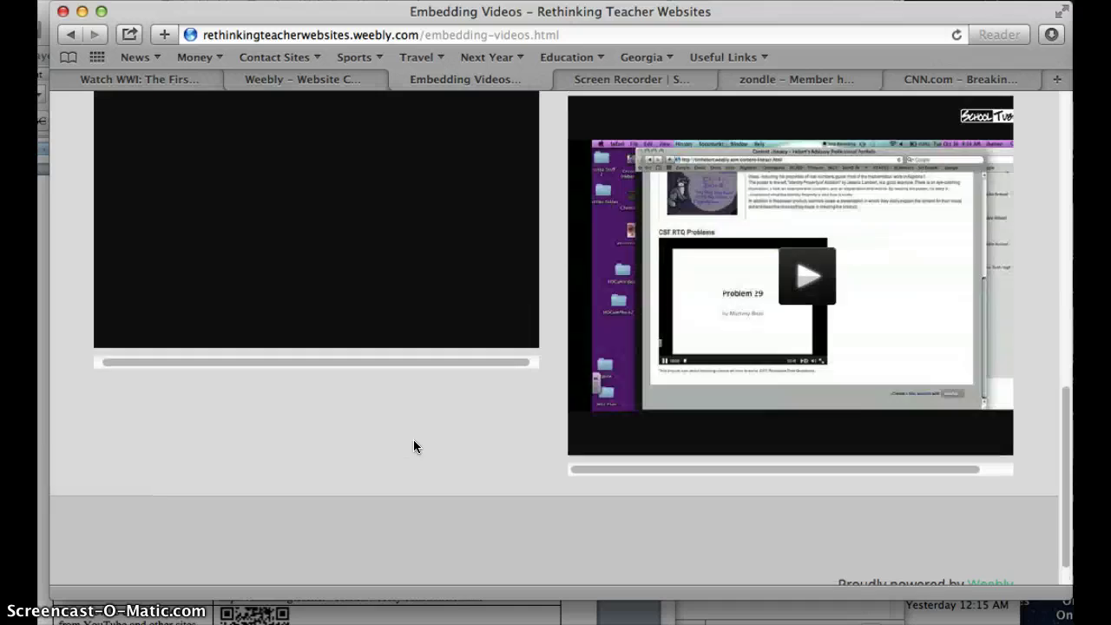
scroll(413, 446, up, 3)
mouse_move(308, 268)
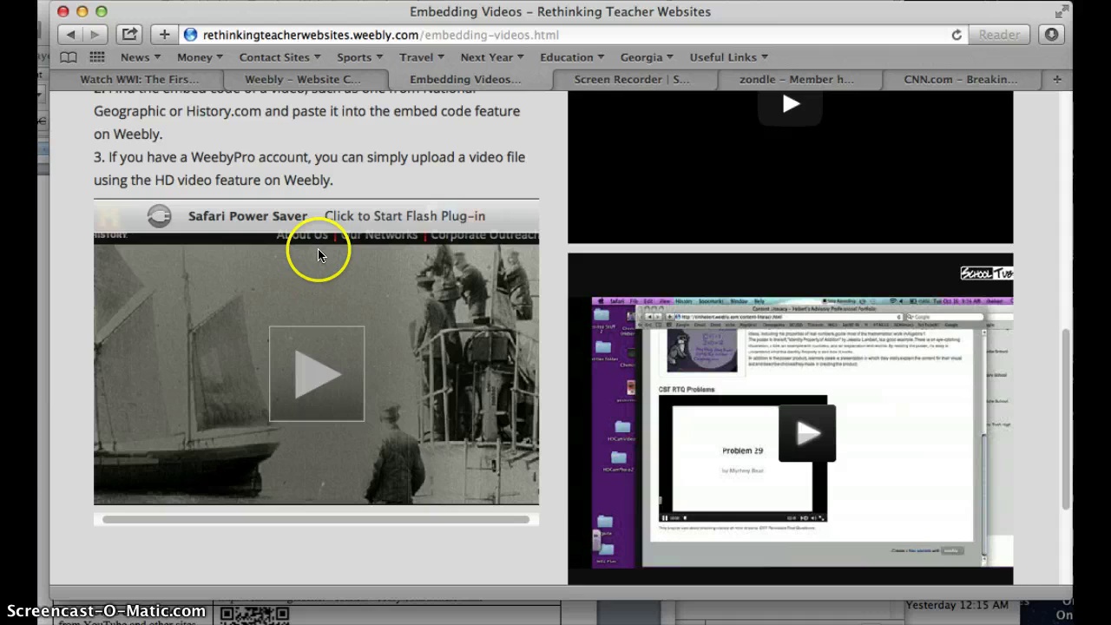
click(318, 340)
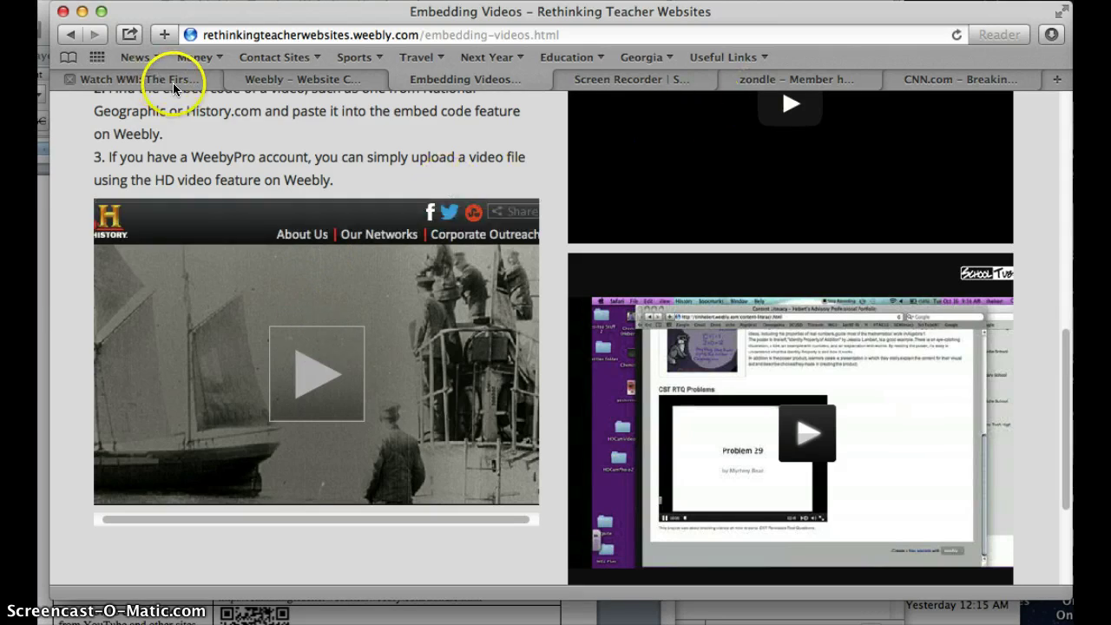
On CNN.com, scroll to the Health box and open the 'Could Google pill detect cancer?' video.
click(931, 80)
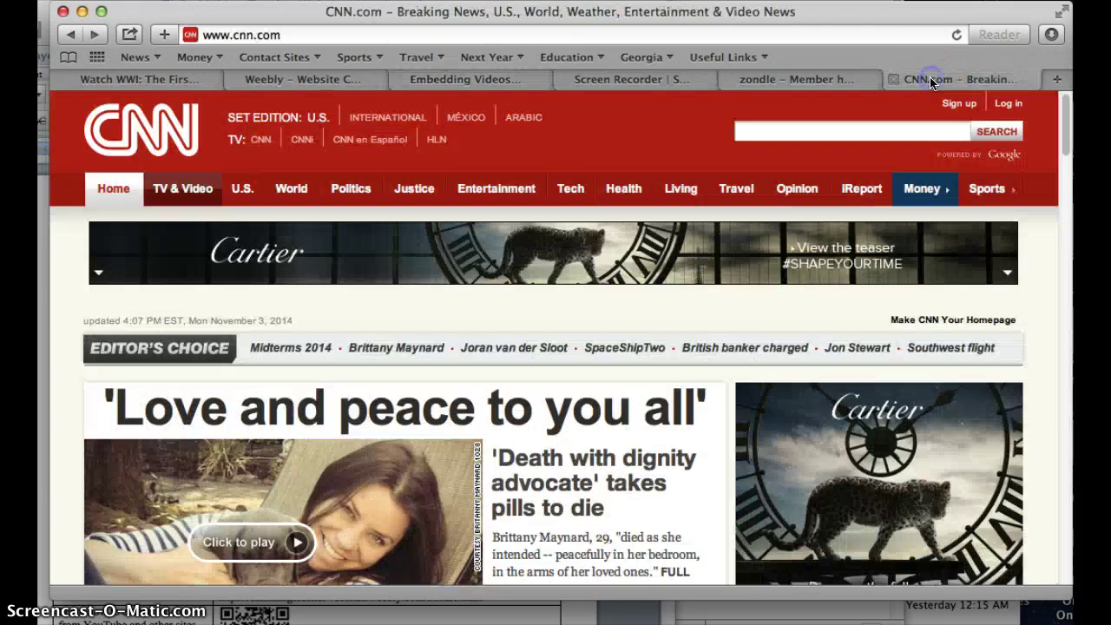
scroll(593, 396, down, 10)
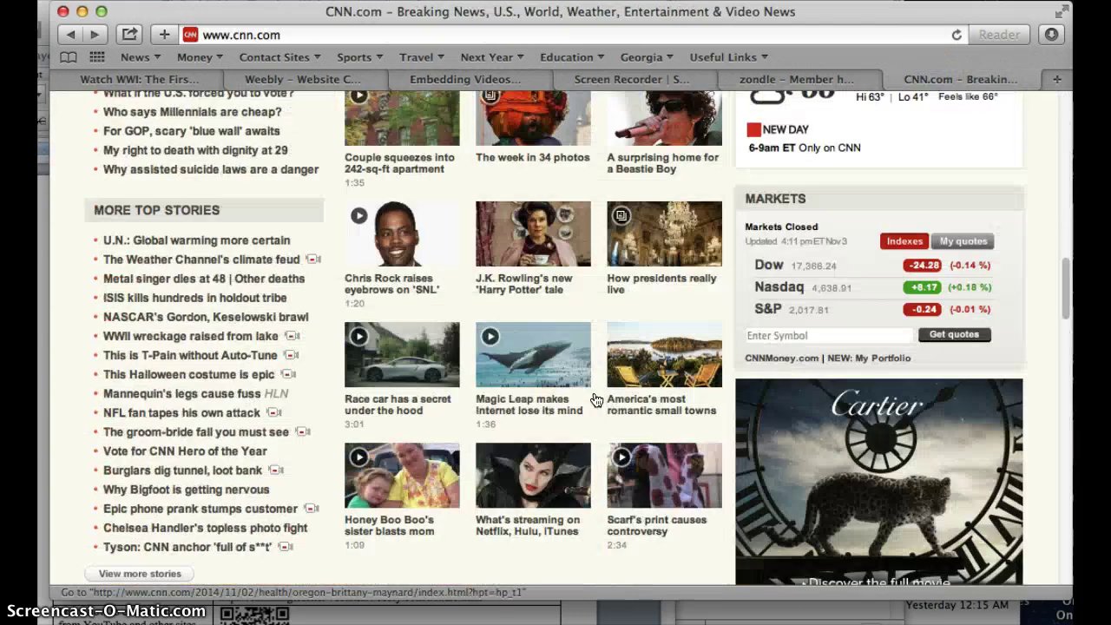
scroll(595, 399, down, 15)
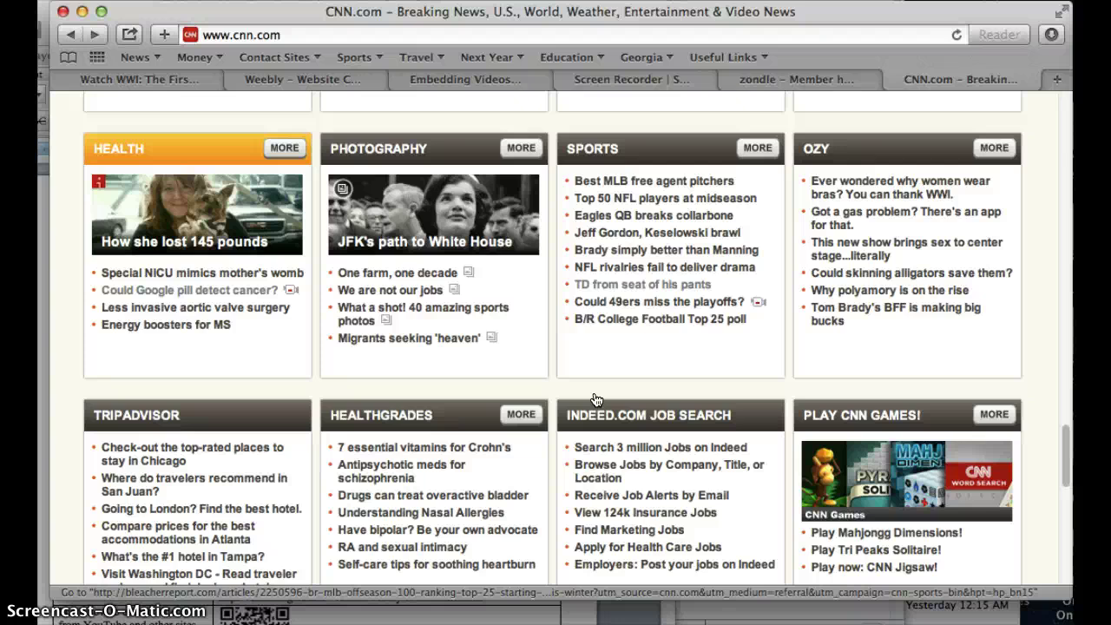
scroll(596, 400, down, 3)
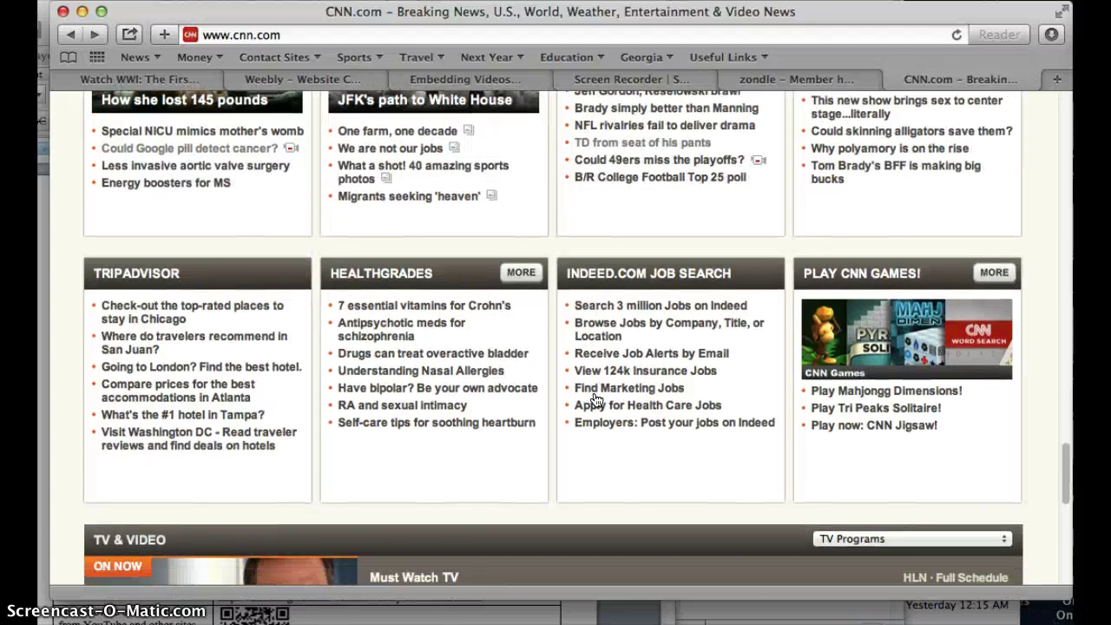
scroll(591, 397, up, 4)
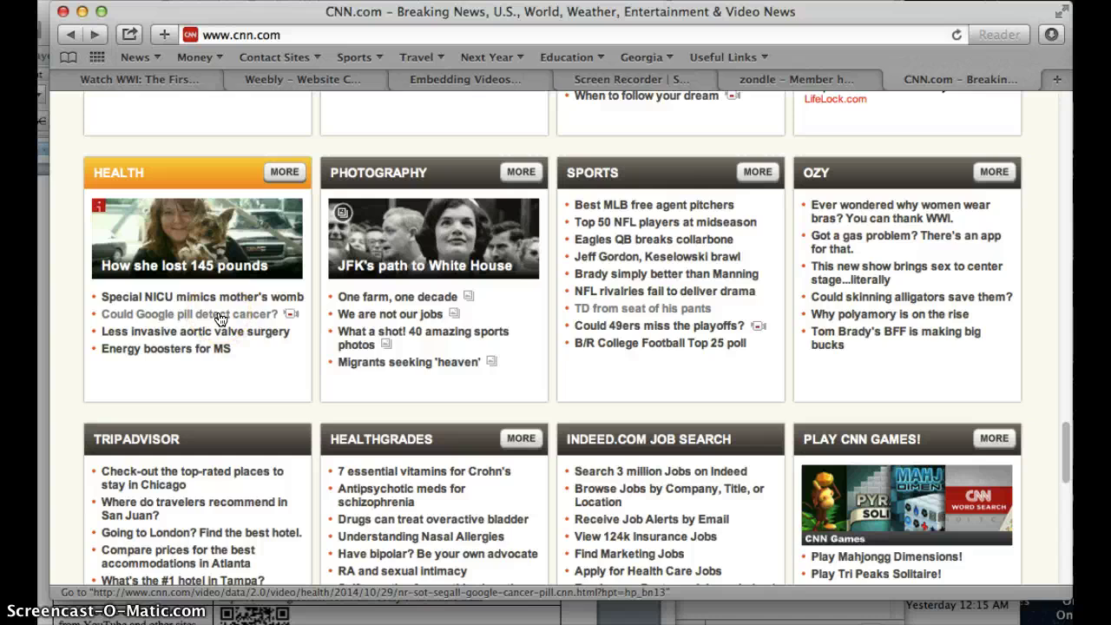
click(220, 315)
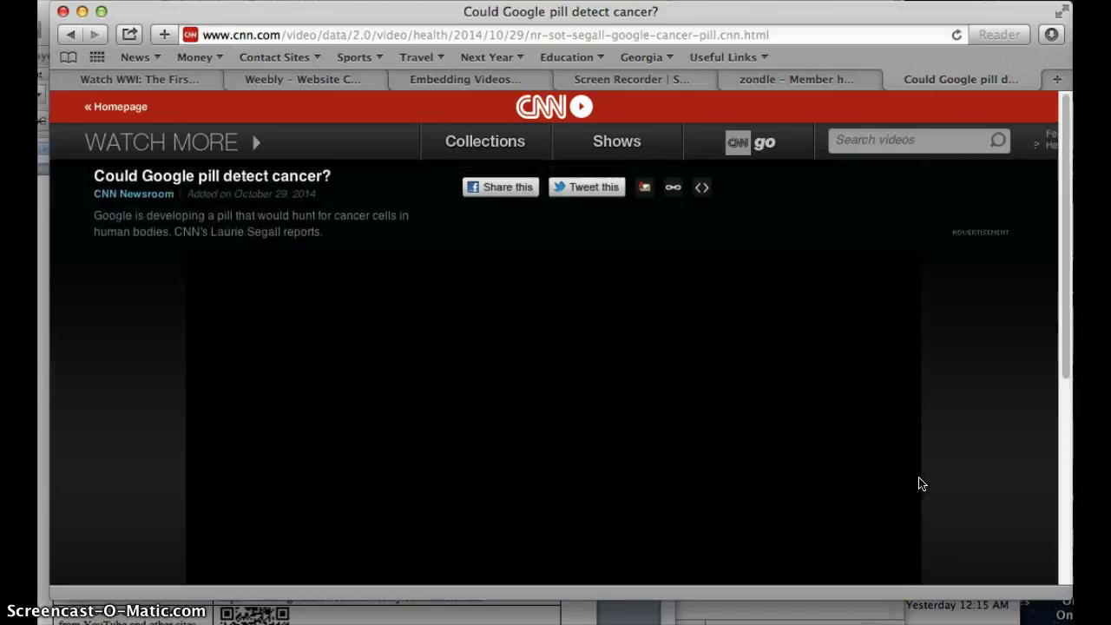
Pause the Google pill video and copy its embed code to the clipboard.
scroll(556, 363, down, 3)
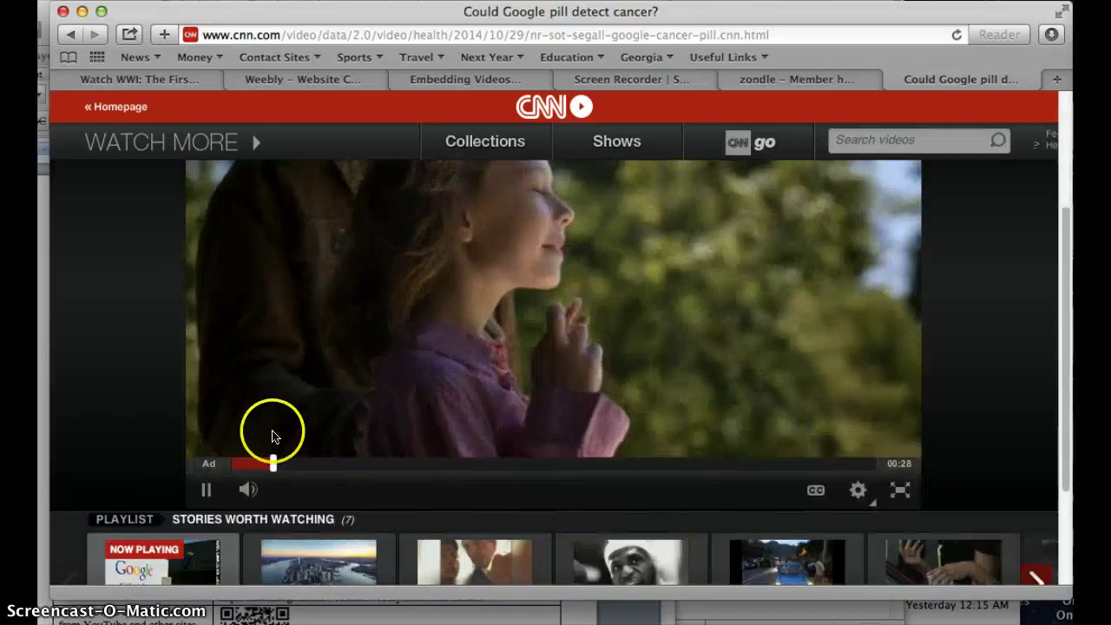
click(209, 493)
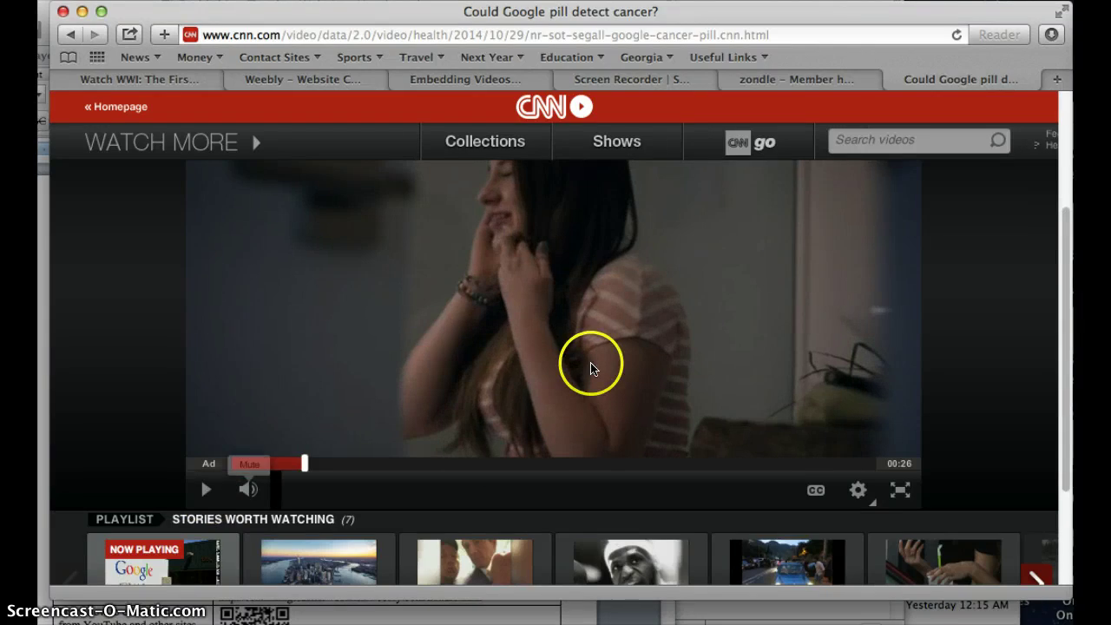
scroll(593, 367, up, 3)
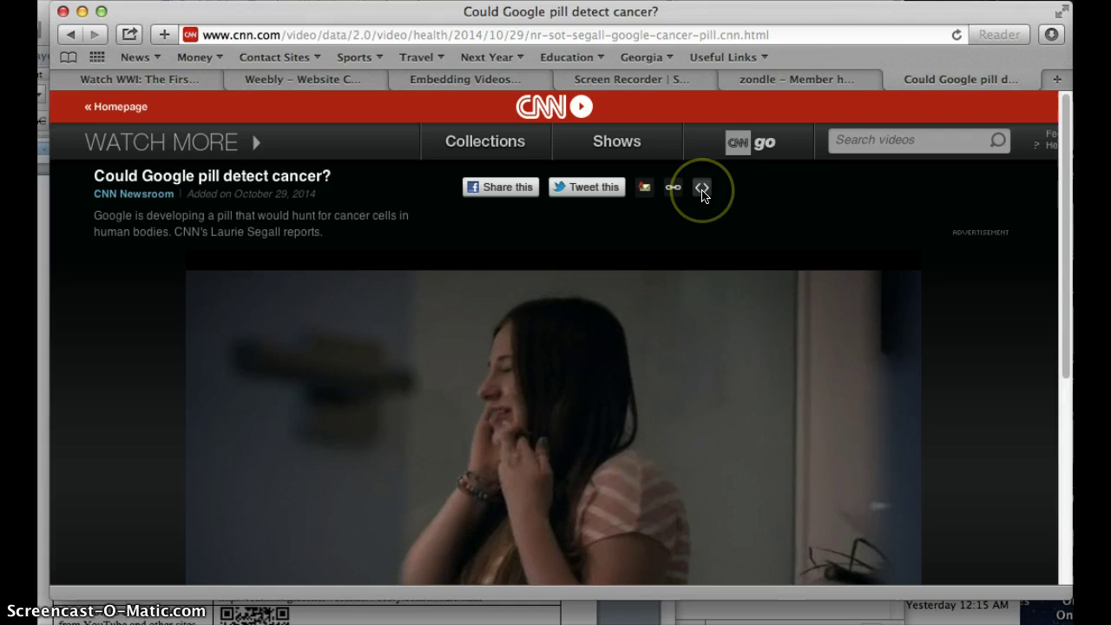
click(674, 193)
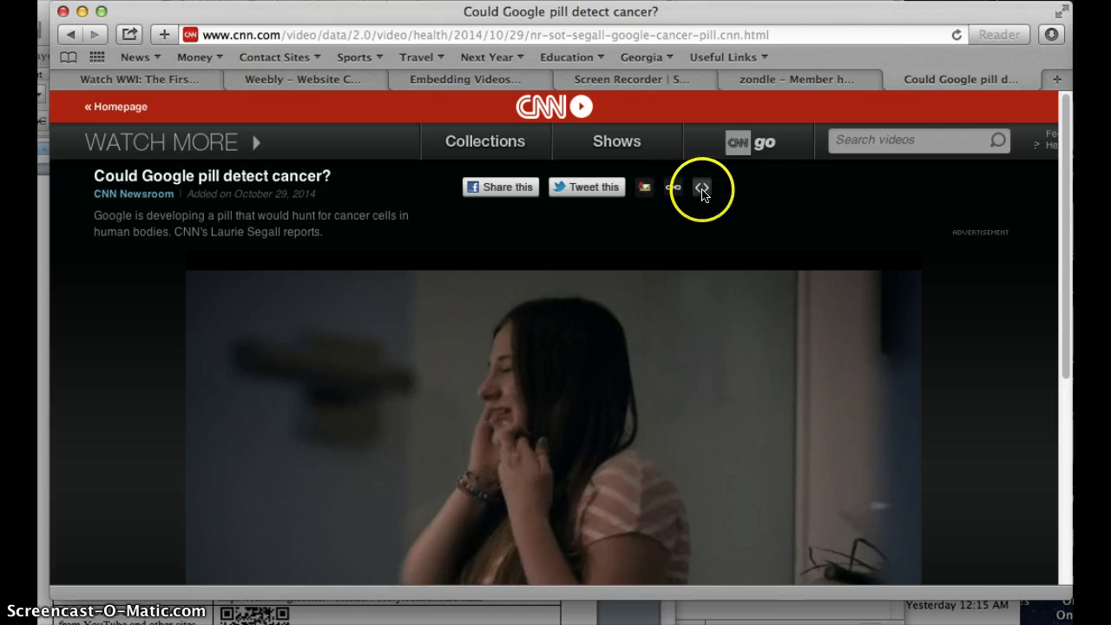
click(702, 190)
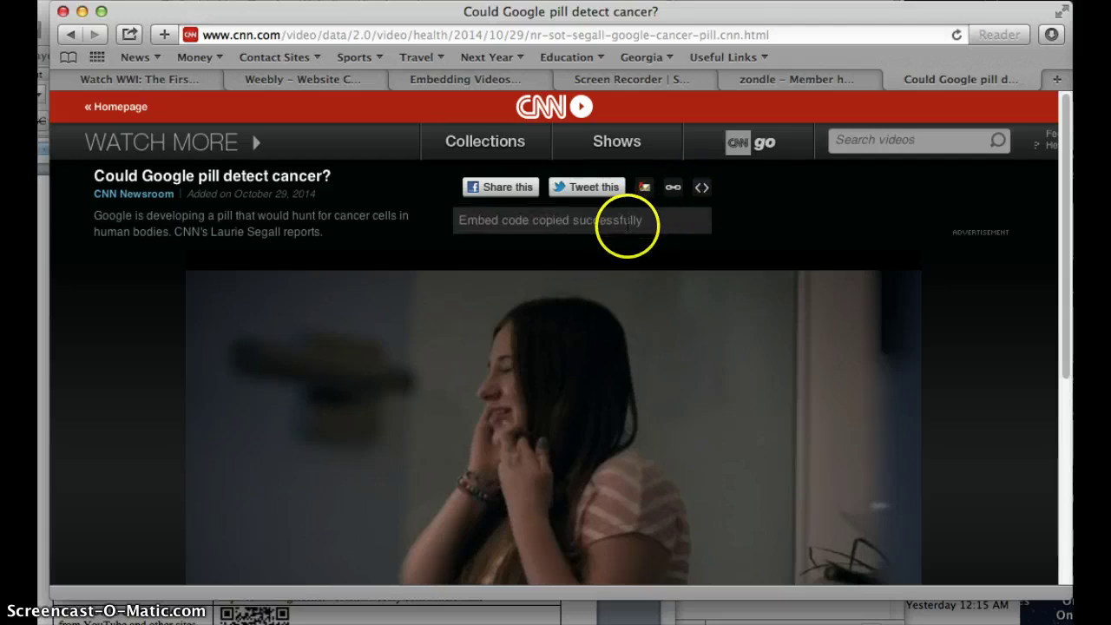
Dismiss the Published notice, then add an Embed Code element holding the CNN video code below the steps.
click(313, 80)
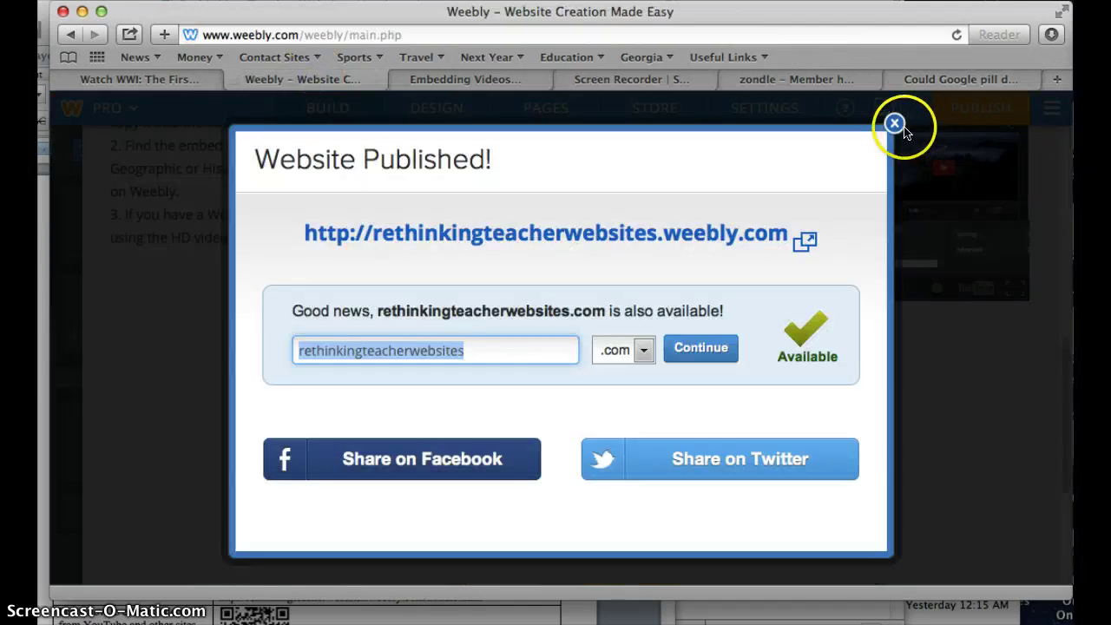
click(894, 125)
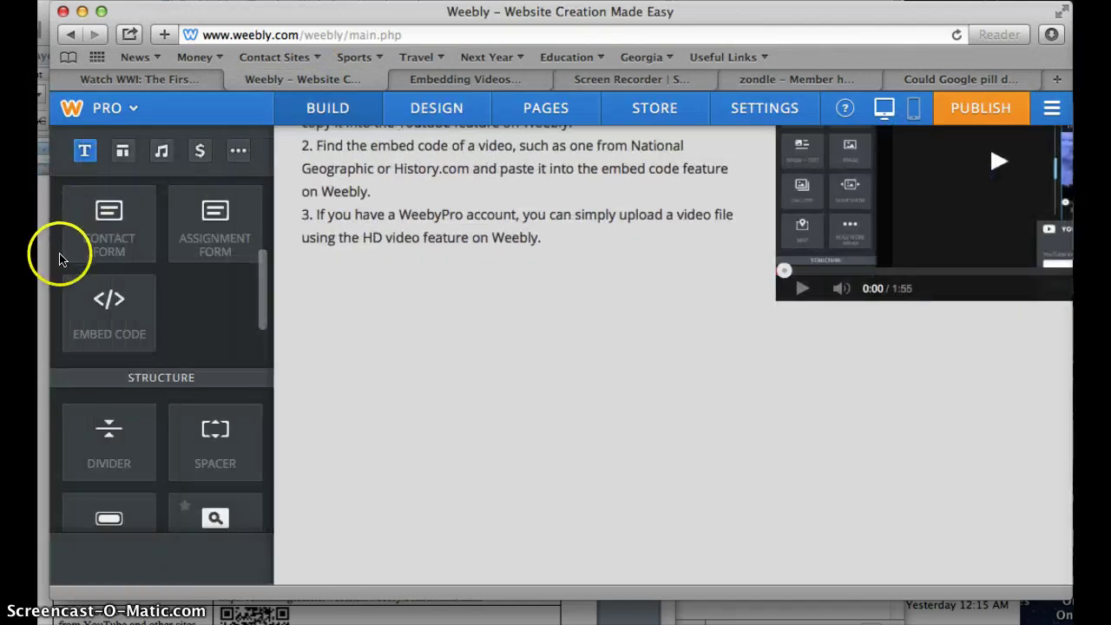
drag(112, 318, 303, 296)
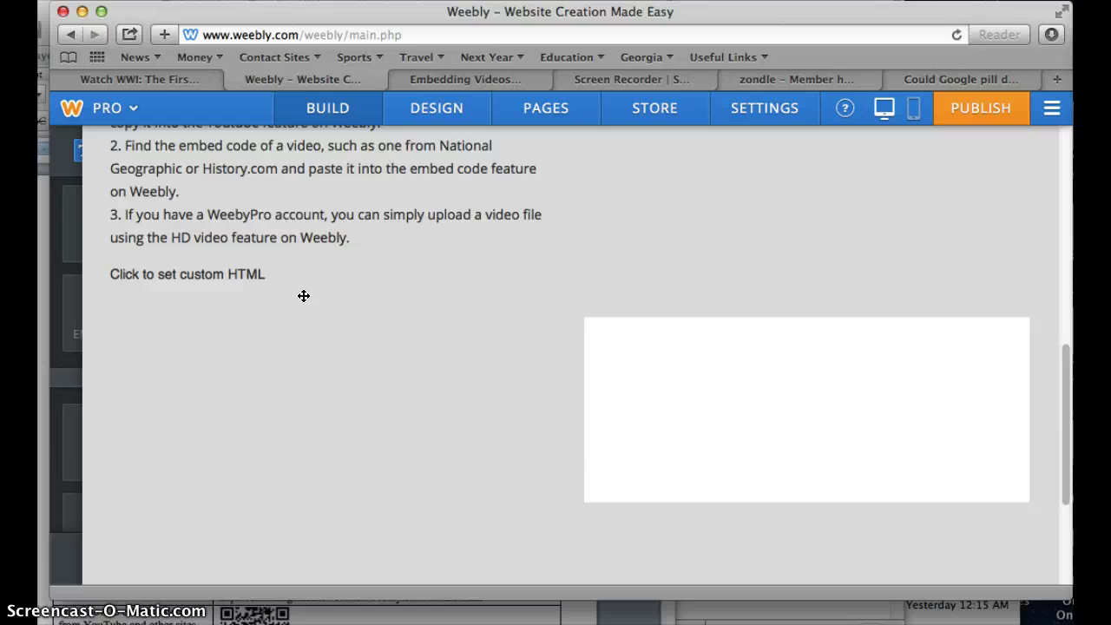
click(245, 274)
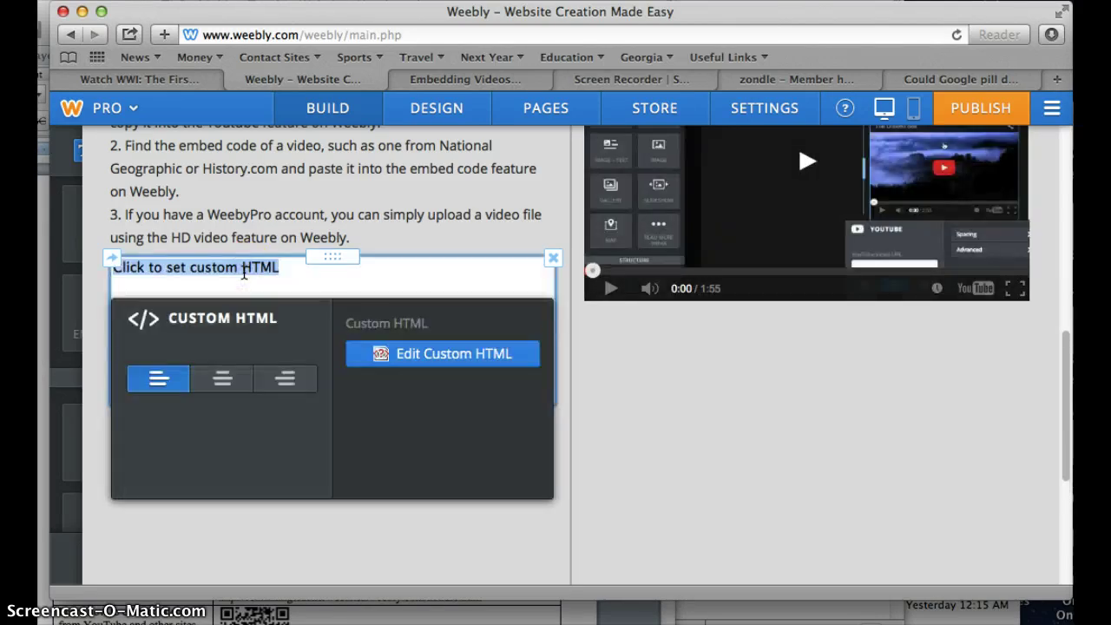
key(super+v)
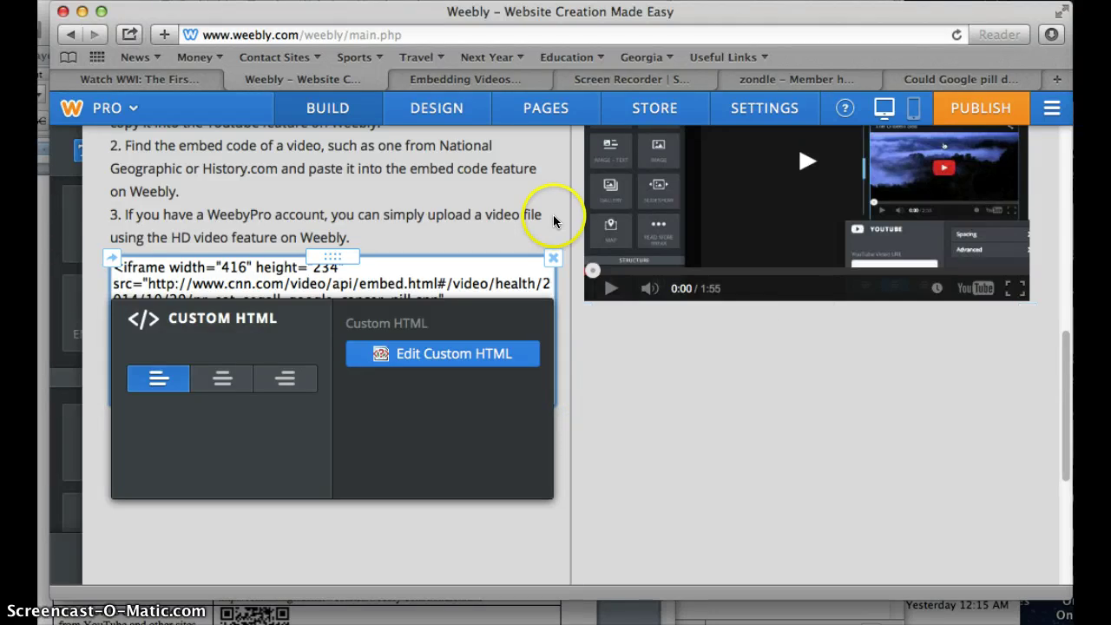
drag(561, 191, 560, 196)
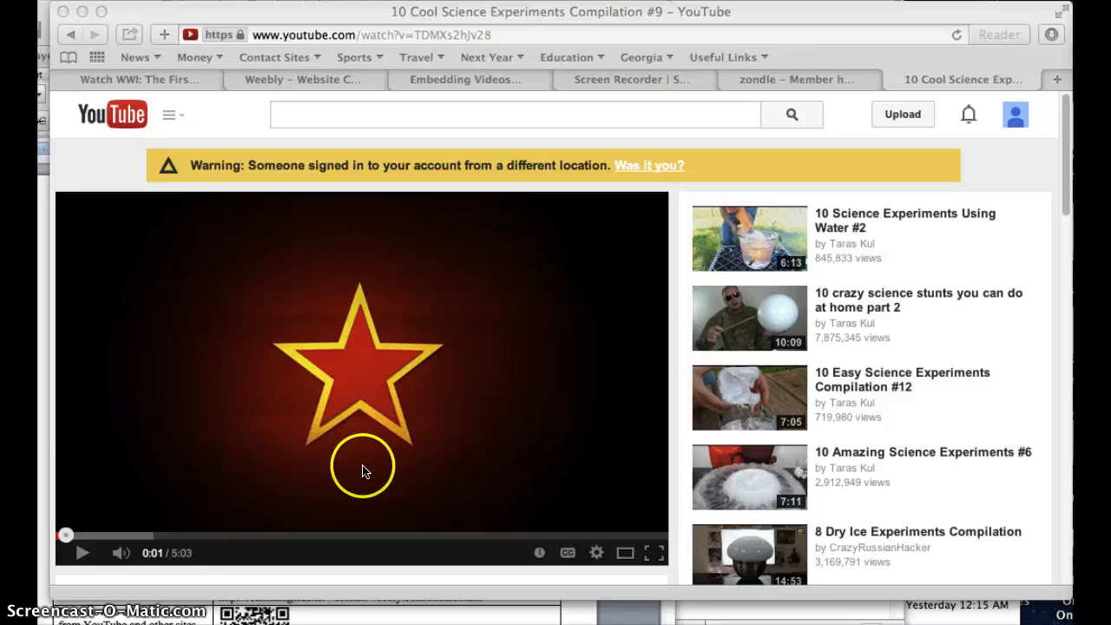
Copy the '10 Cool Science Experiments Compilation #9' YouTube URL and return to the Weebly editor.
click(500, 37)
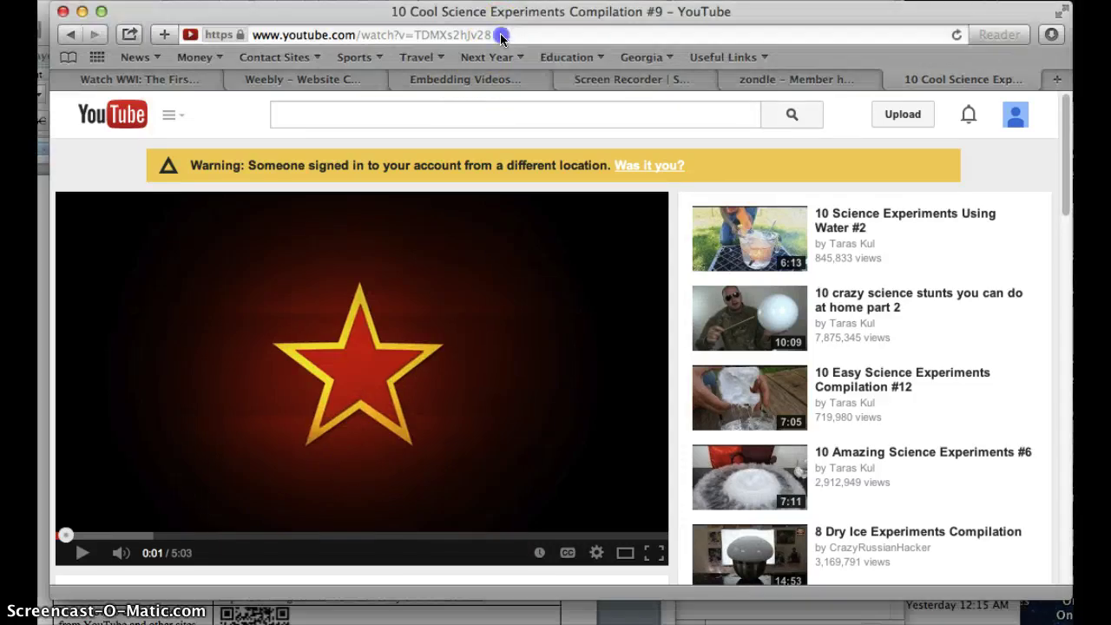
click(501, 36)
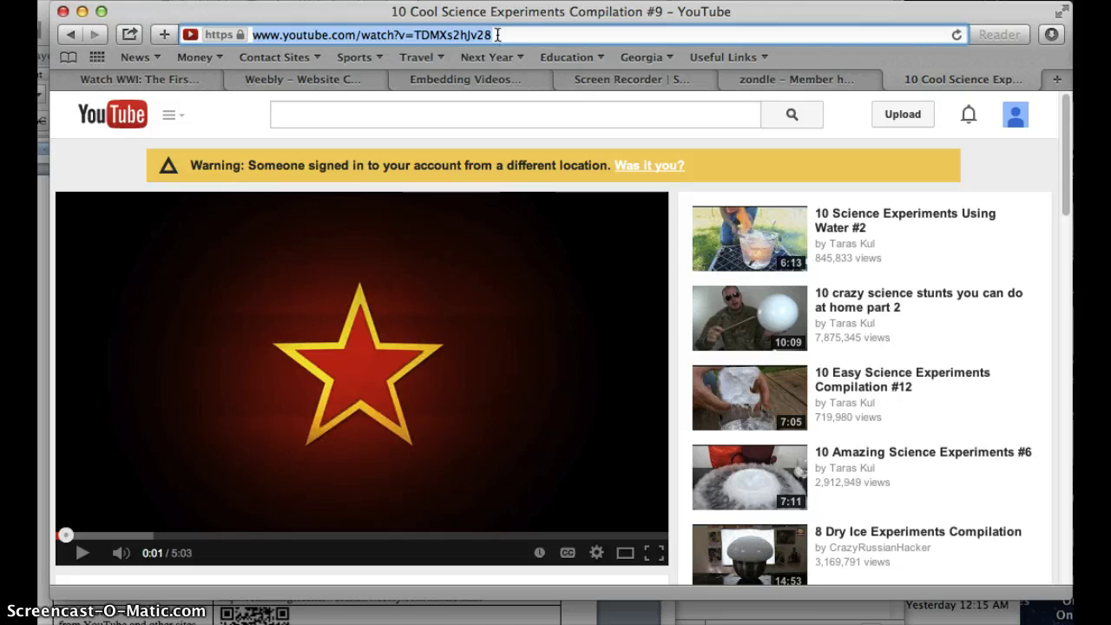
click(305, 80)
scroll(651, 296, up, 5)
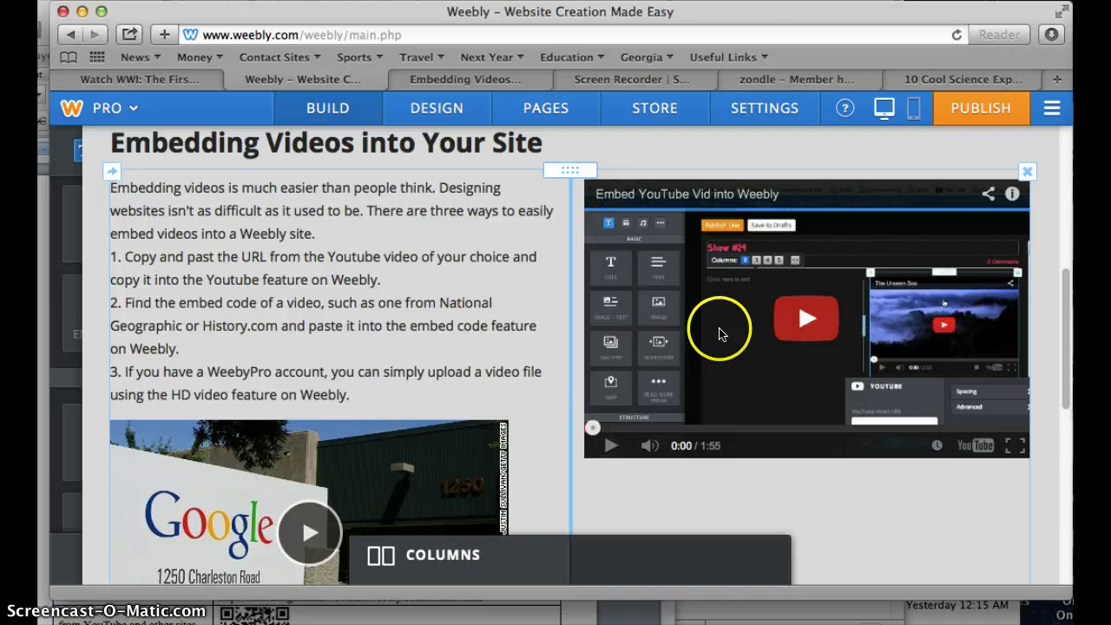
Place a new YouTube element below the first video in the right column.
click(719, 333)
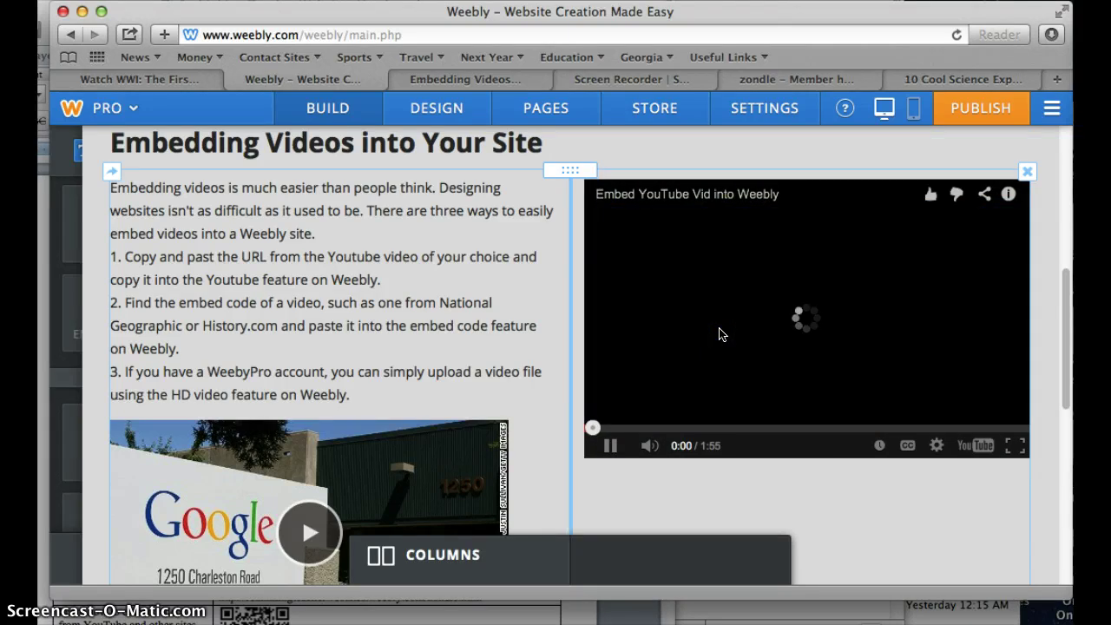
click(613, 446)
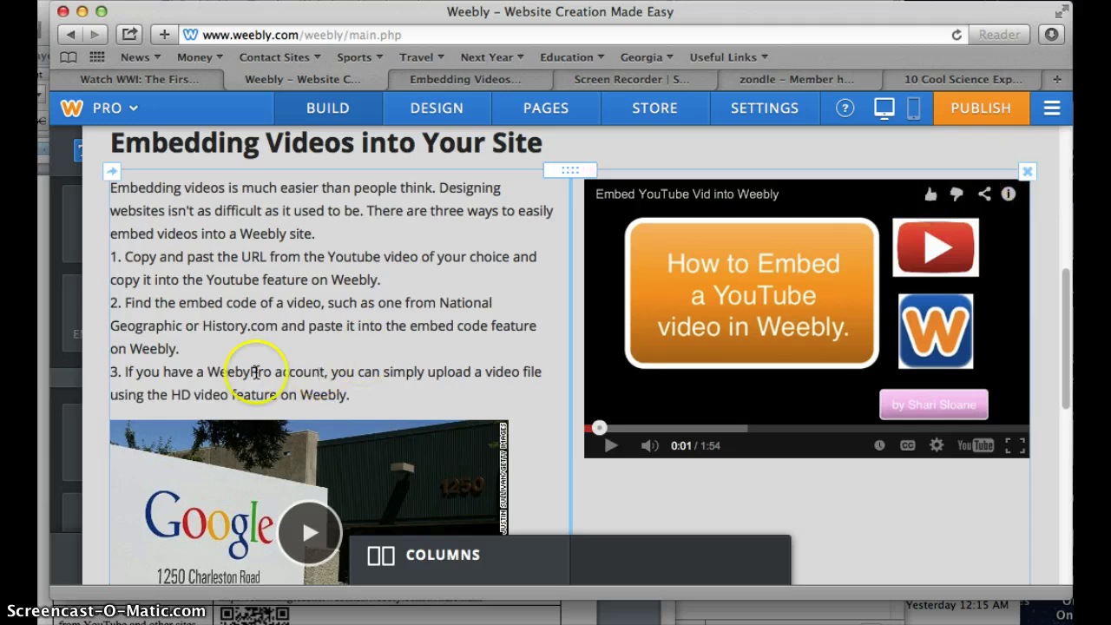
click(65, 347)
scroll(181, 369, down, 3)
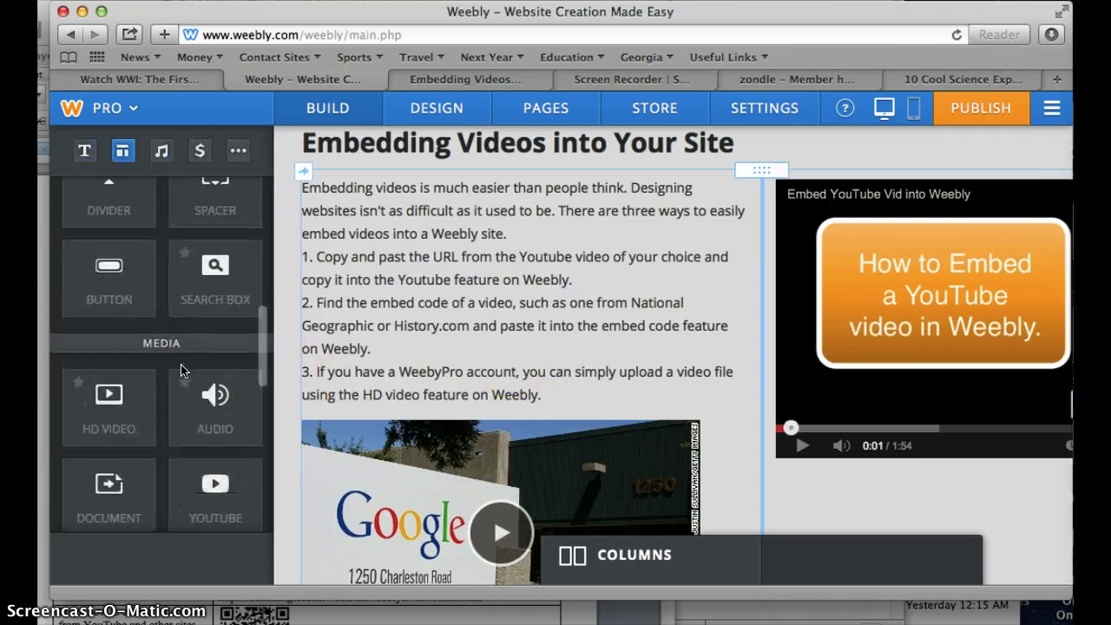
scroll(181, 369, down, 3)
click(182, 385)
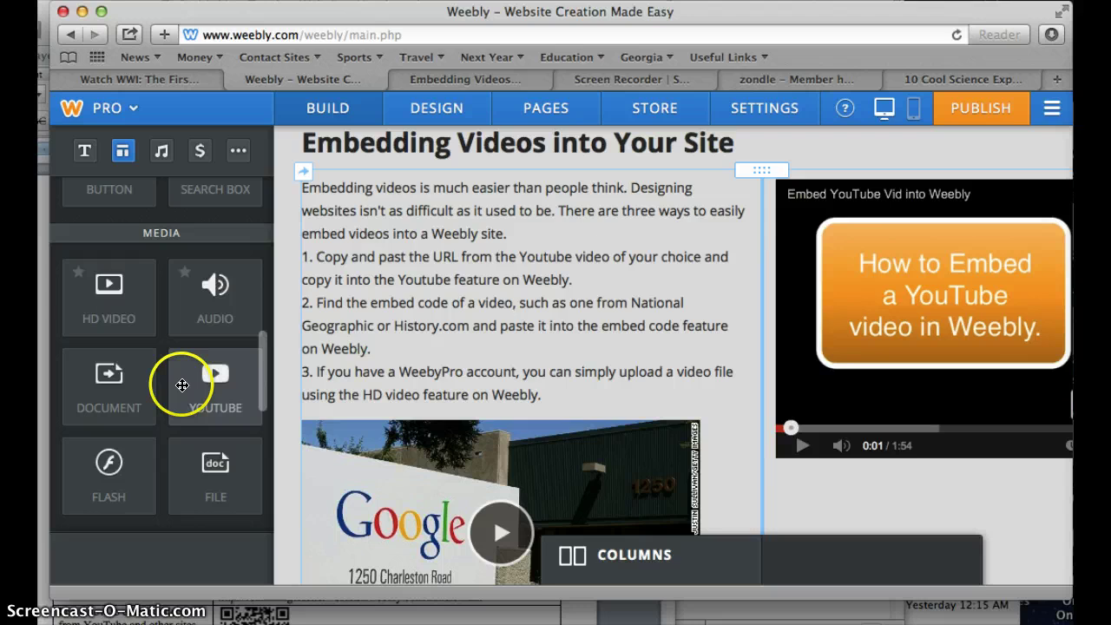
drag(182, 384, 684, 505)
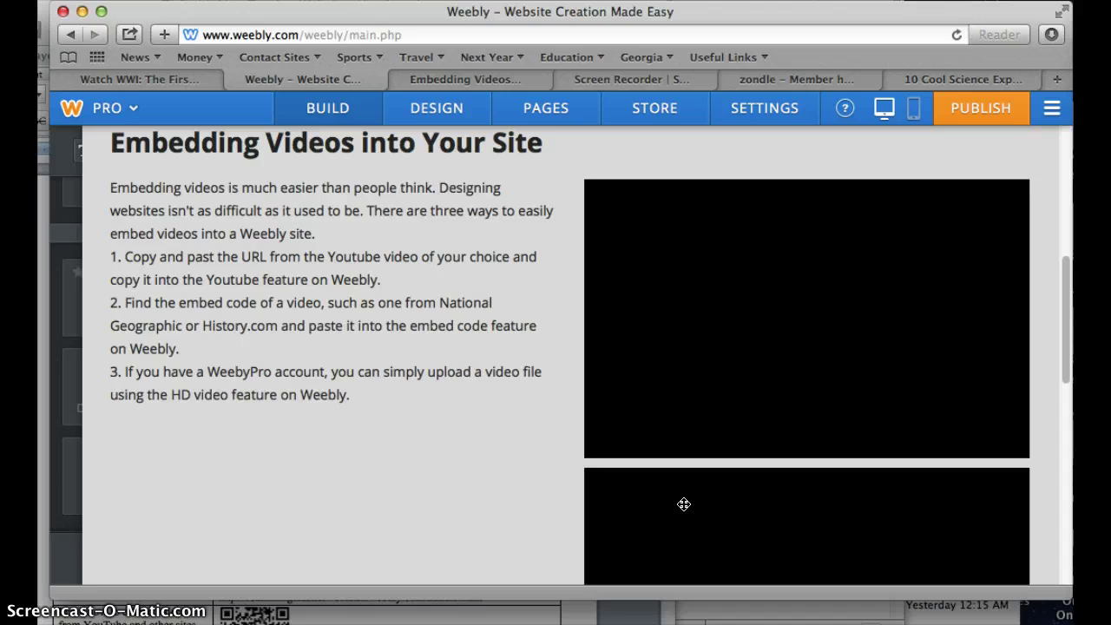
Paste the '10 Cool Science Experiments Compilation #9' URL into the new element's YouTube Video URL field.
scroll(684, 504, down, 5)
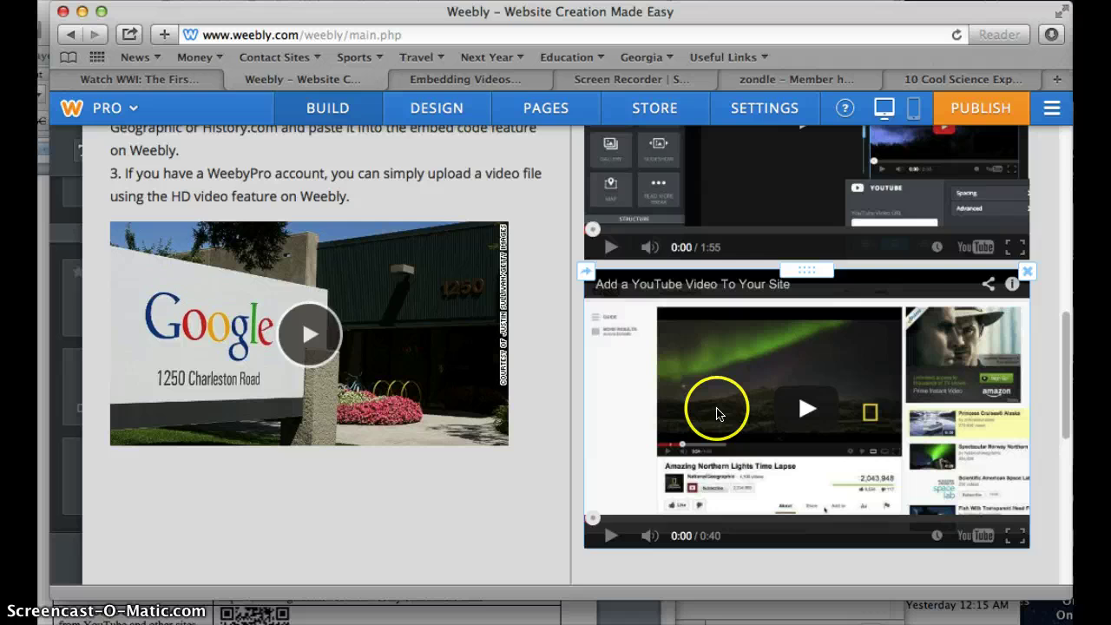
click(717, 411)
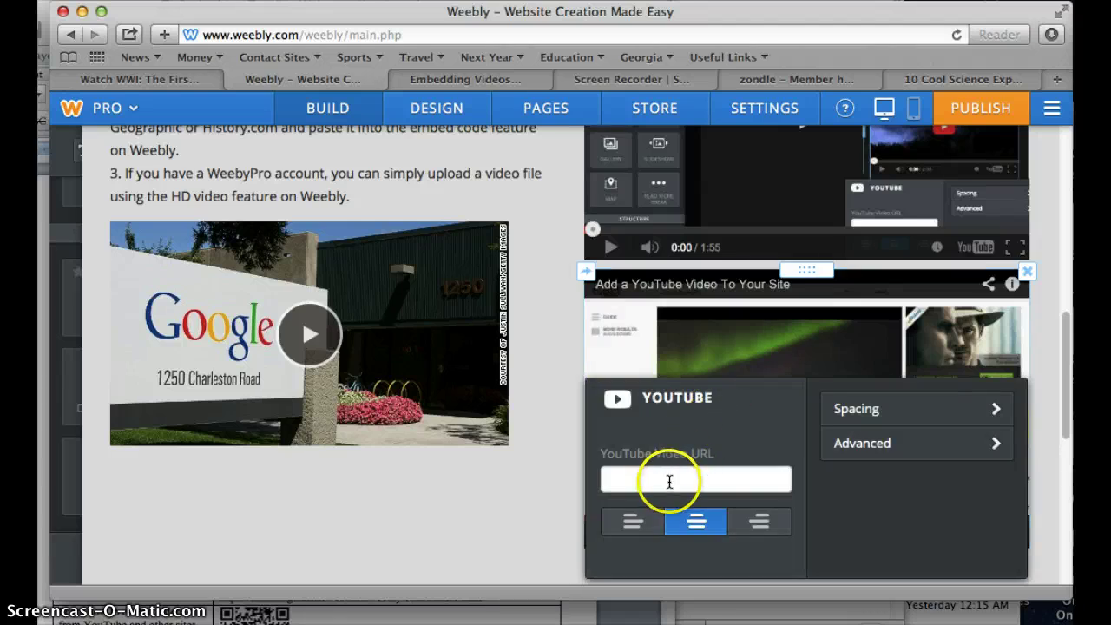
click(670, 479)
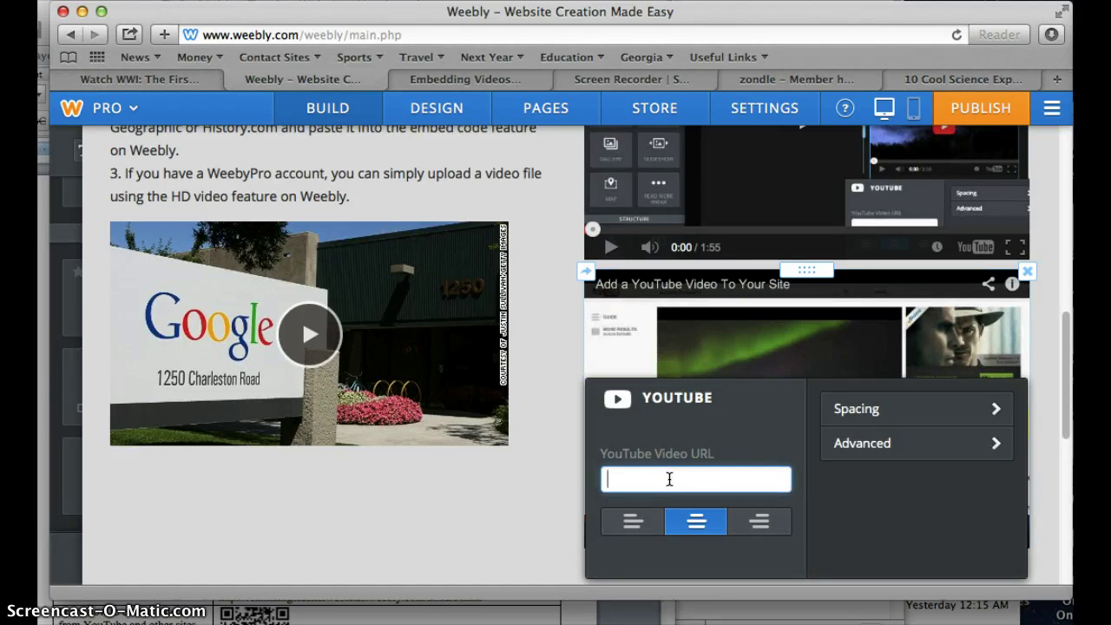
key(super+v)
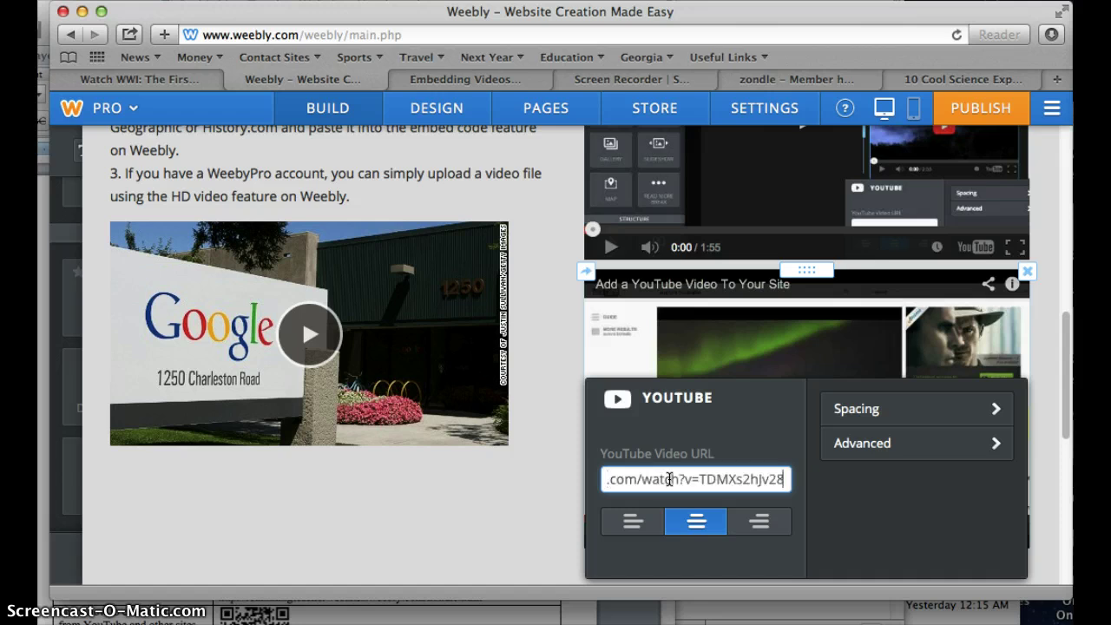
click(568, 447)
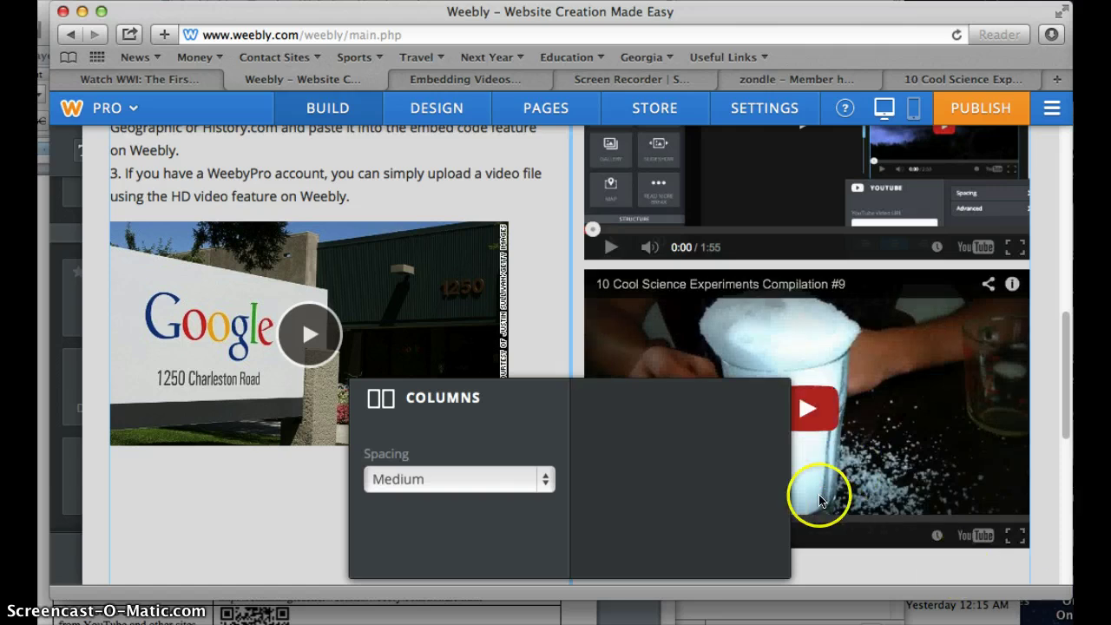
Scroll the '10 Cool Science Experiments Compilation #9' page down to its title, channel and Share button.
click(964, 79)
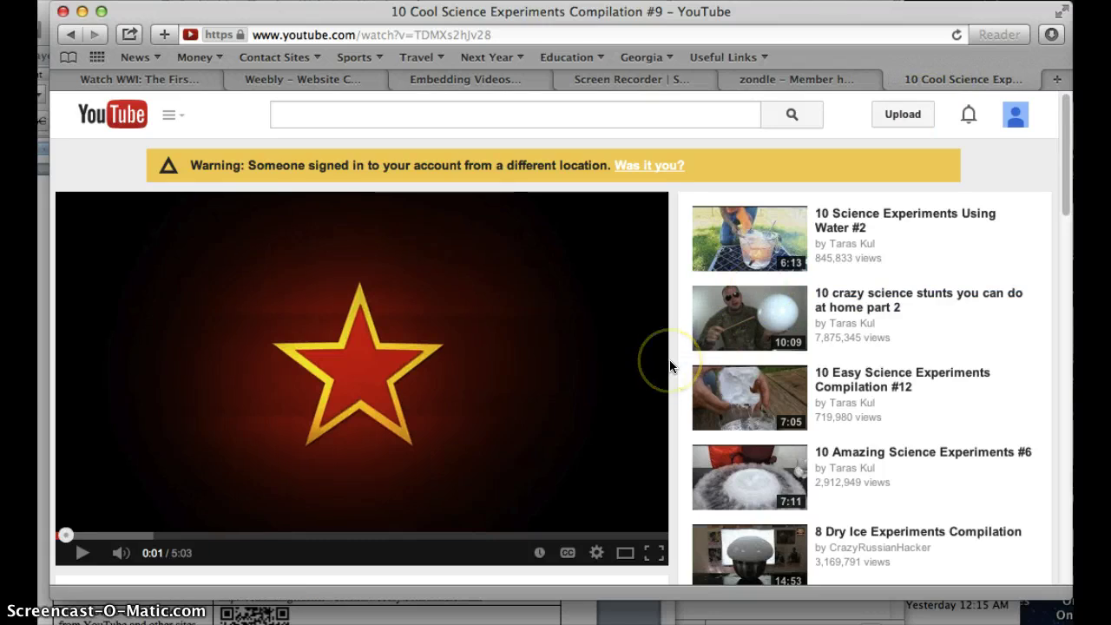
scroll(670, 367, down, 1)
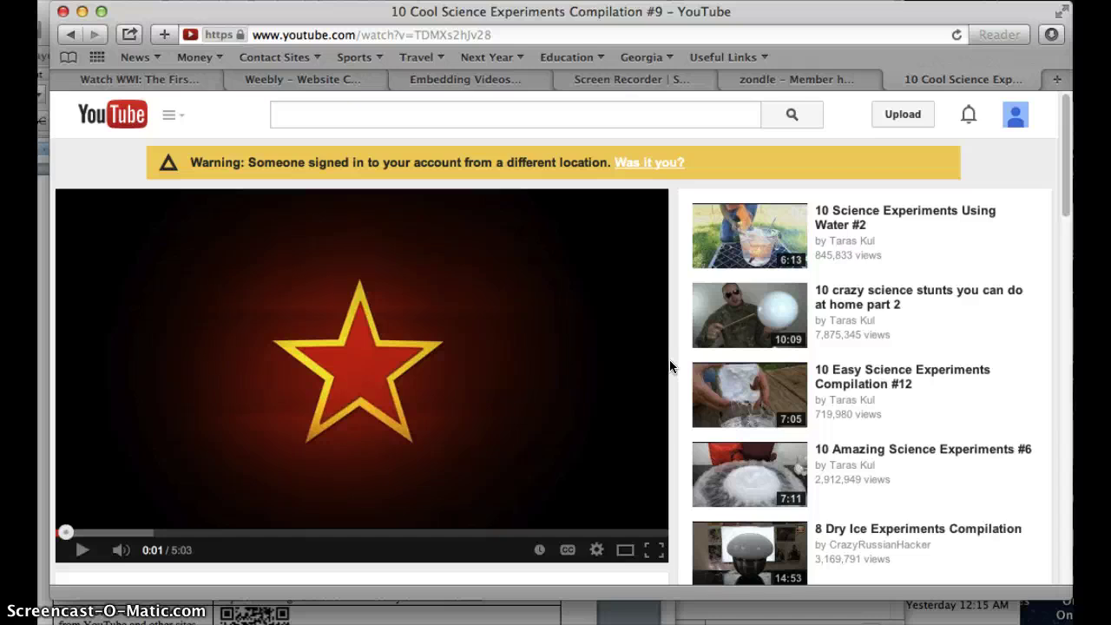
scroll(670, 360, down, 2)
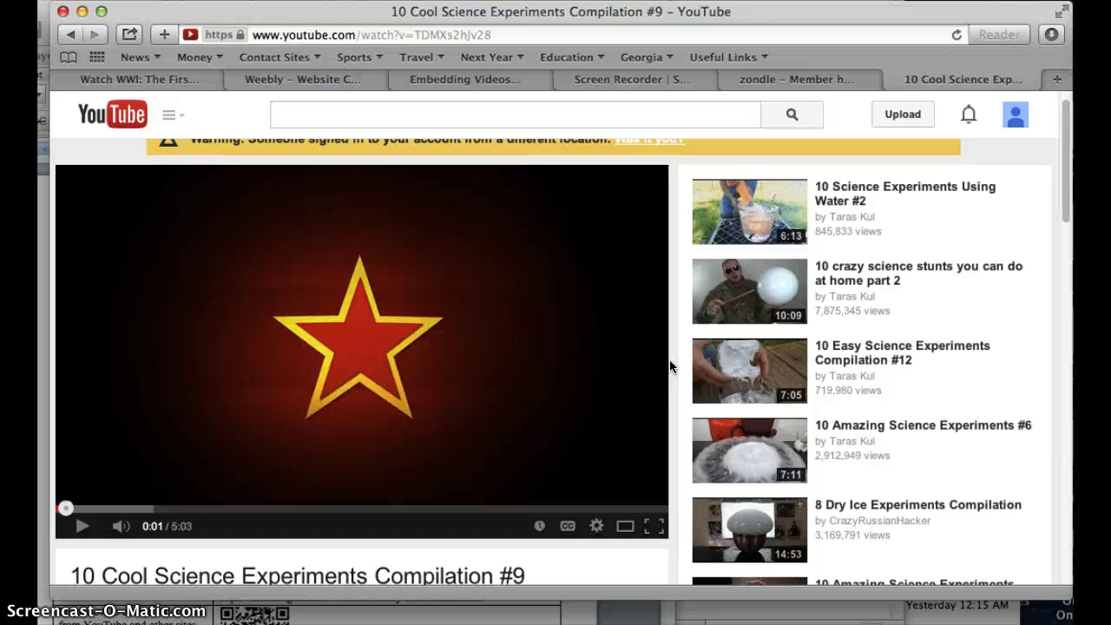
scroll(670, 365, down, 3)
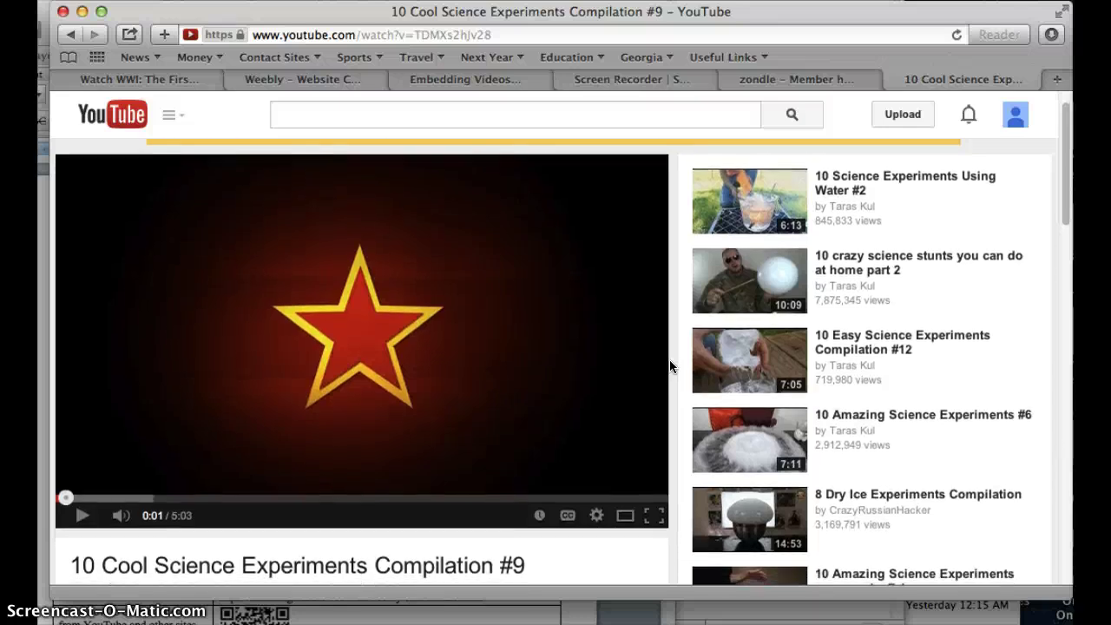
scroll(669, 365, down, 3)
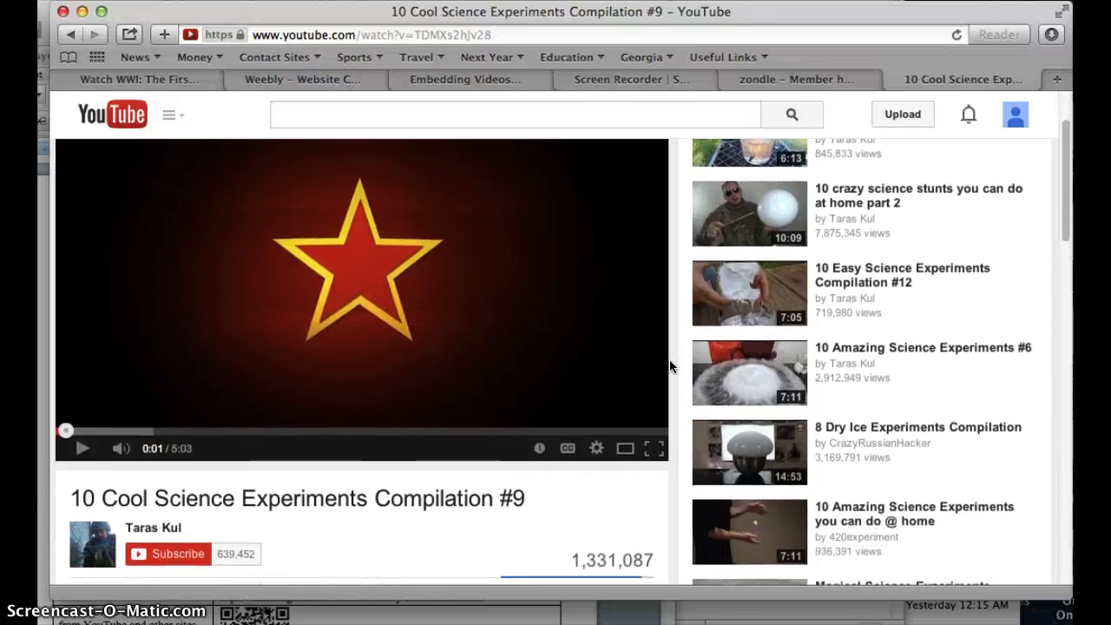
scroll(669, 366, down, 10)
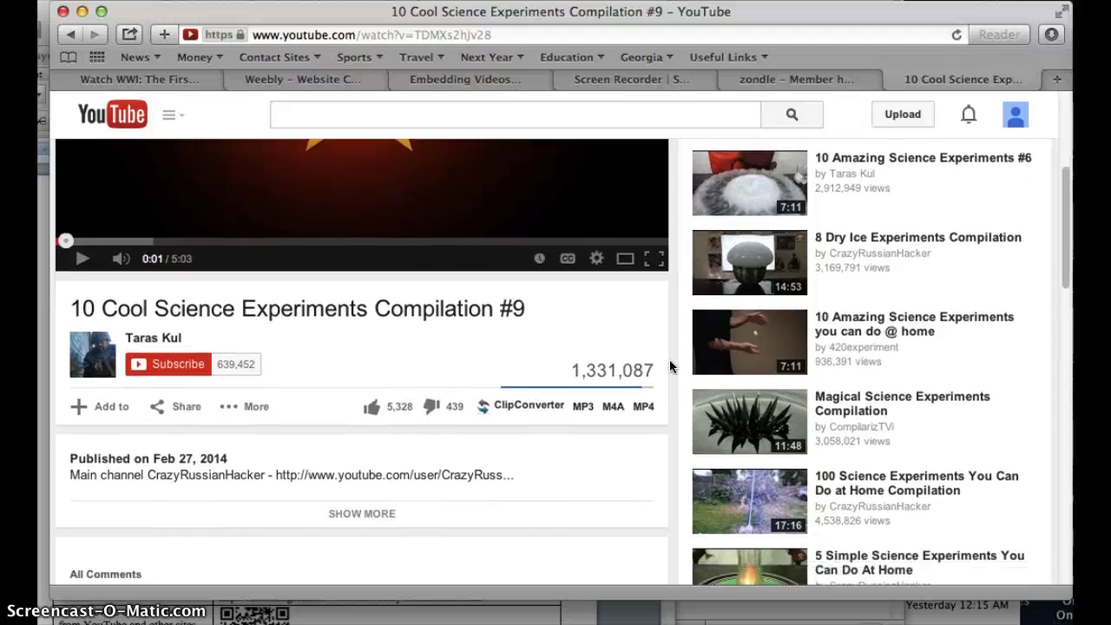
scroll(670, 366, down, 3)
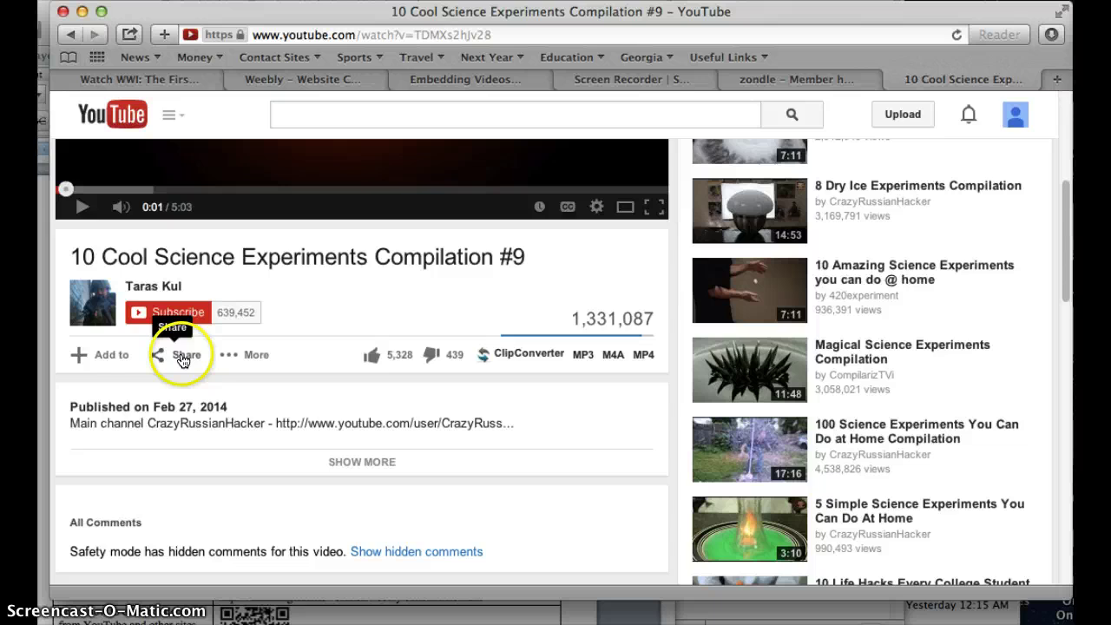
Bring up the YouTube video's embed code with more options and select the whole code to copy.
click(178, 351)
click(167, 402)
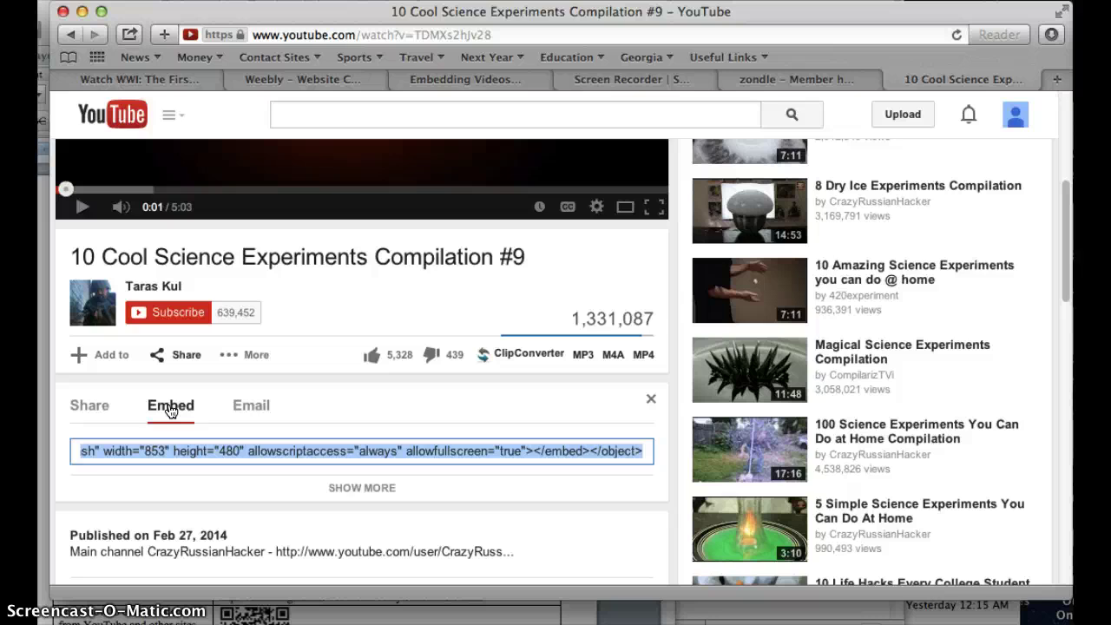
scroll(171, 411, down, 5)
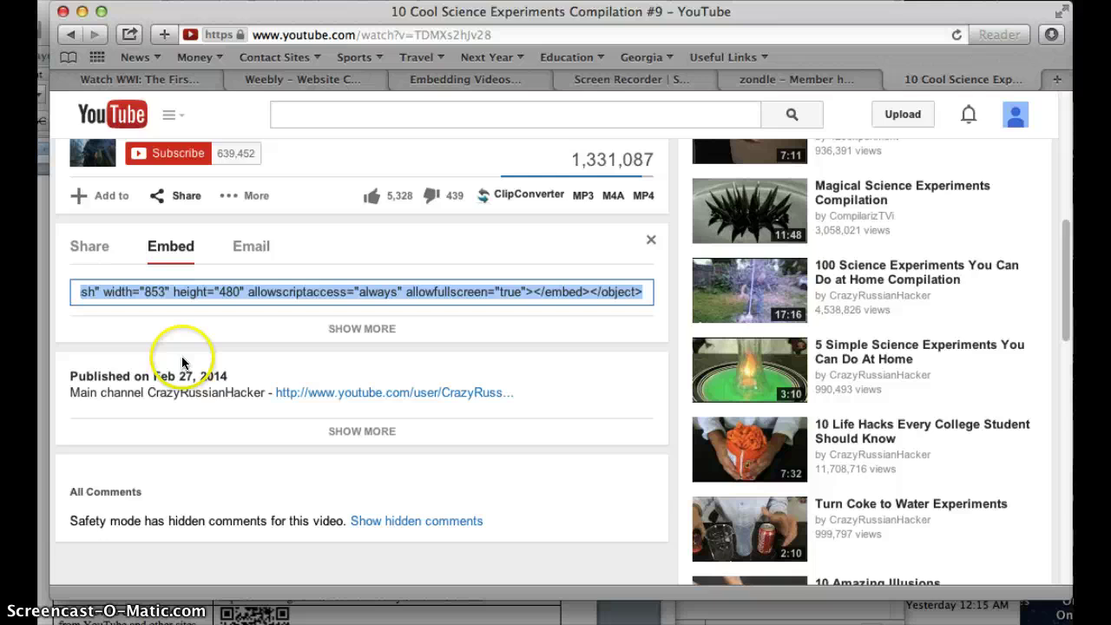
click(340, 330)
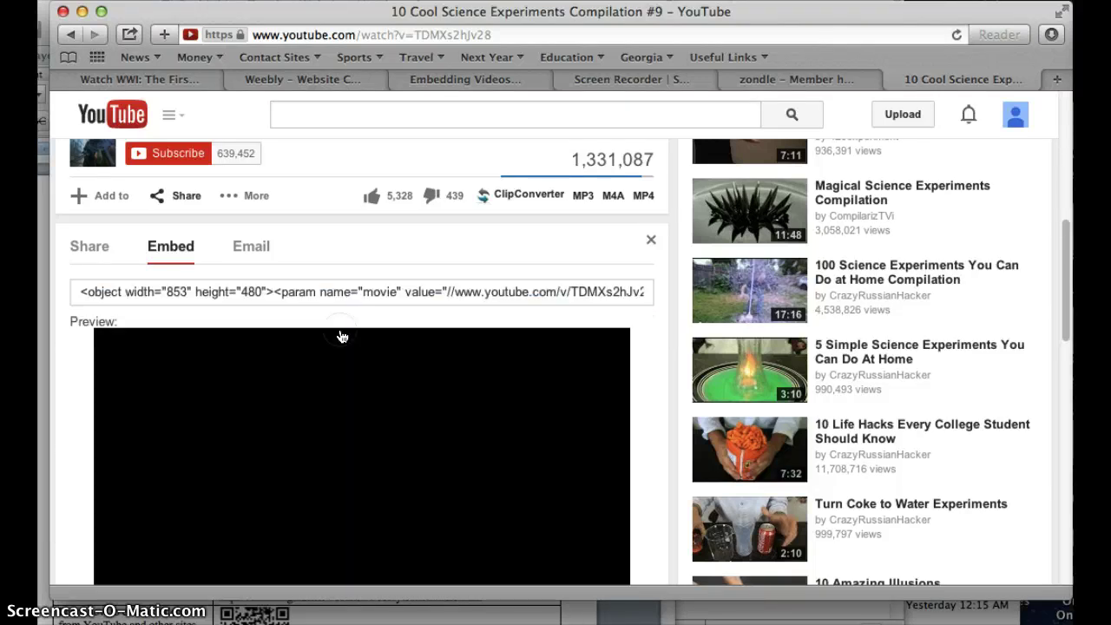
click(193, 295)
click(74, 293)
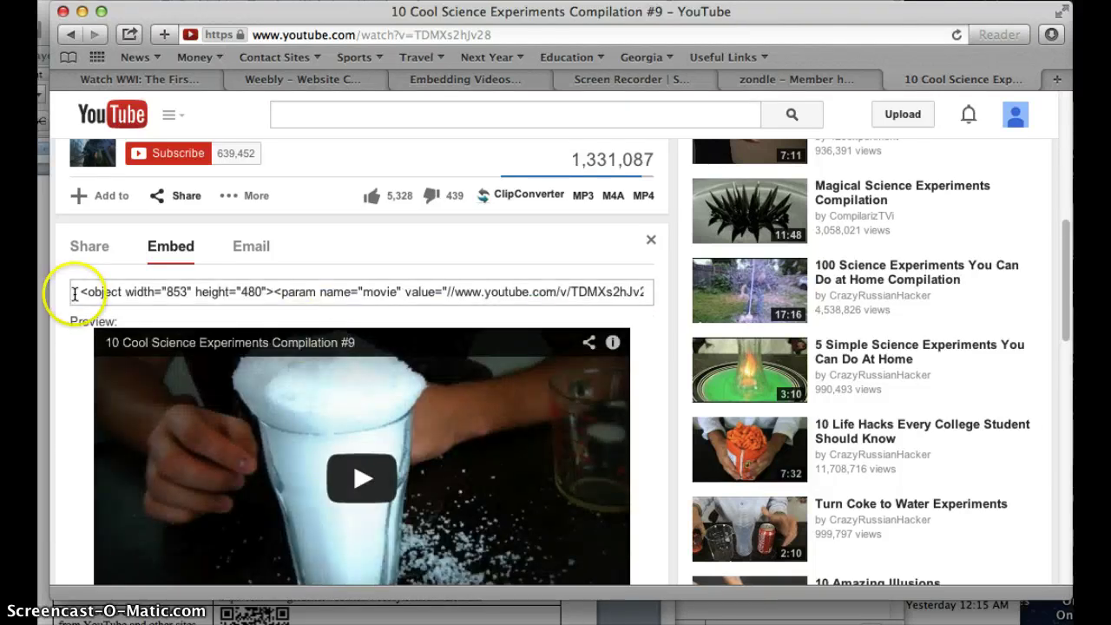
click(74, 293)
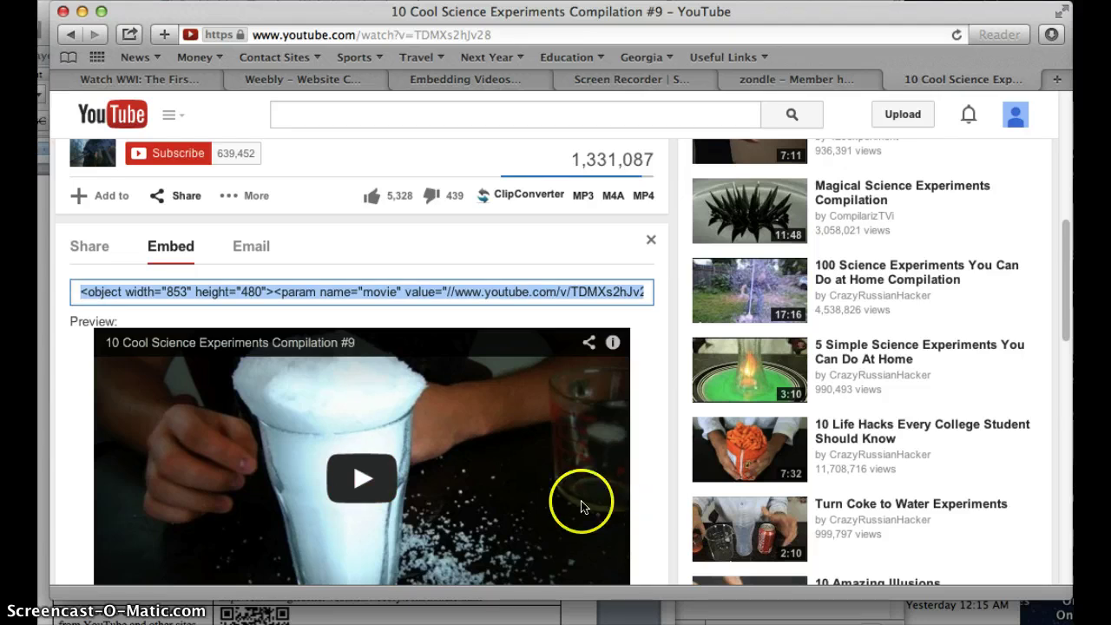
Turn off 'Show suggested videos when the video finishes' in the embed options.
scroll(66, 474, down, 1)
scroll(66, 474, down, 5)
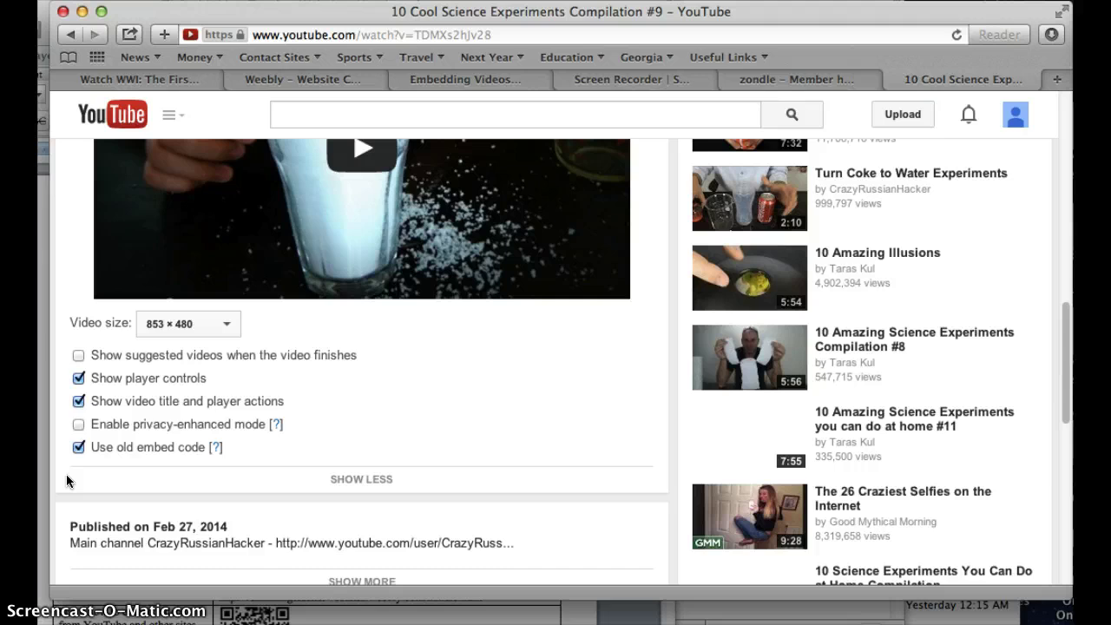
click(79, 356)
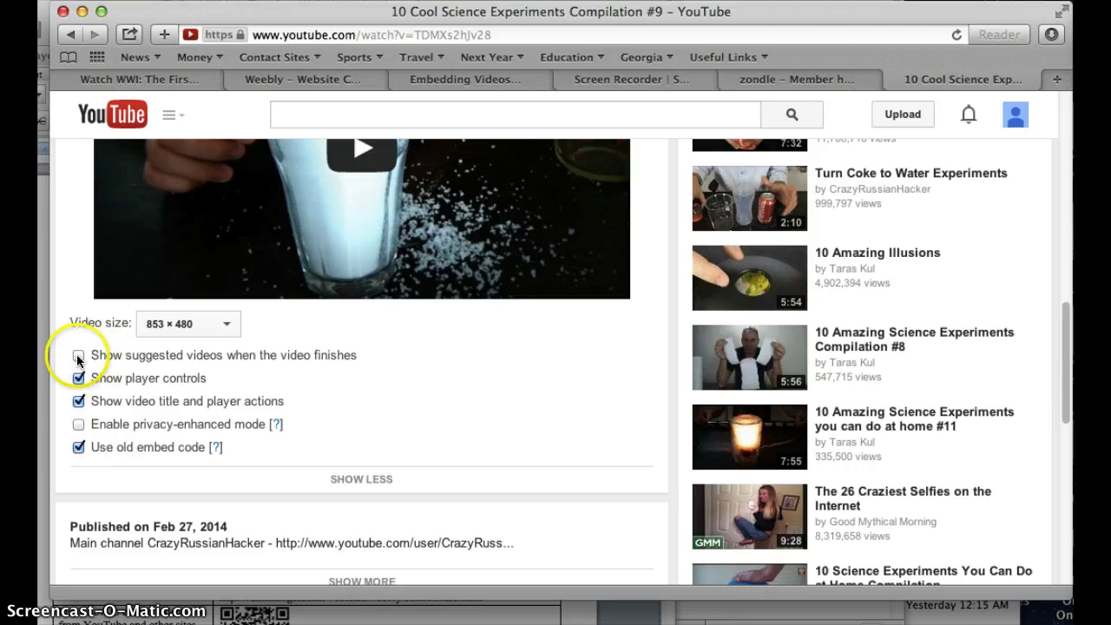
click(78, 357)
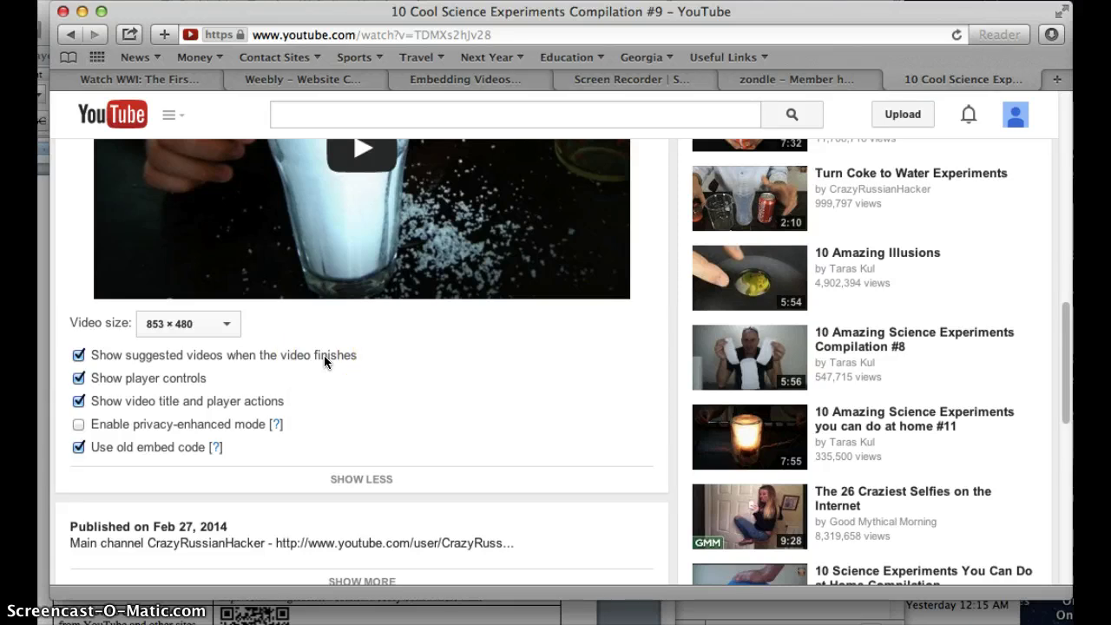
click(78, 356)
Back in Weebly, drop an Embed Code element below the Google image in the left column.
click(313, 80)
mouse_move(55, 347)
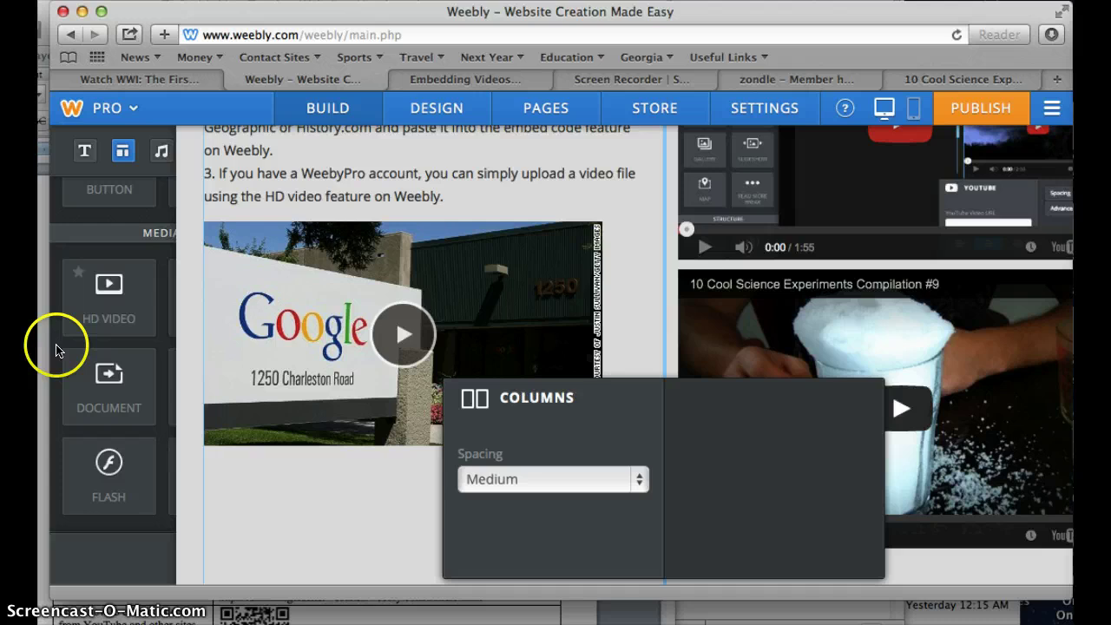
scroll(121, 351, up, 3)
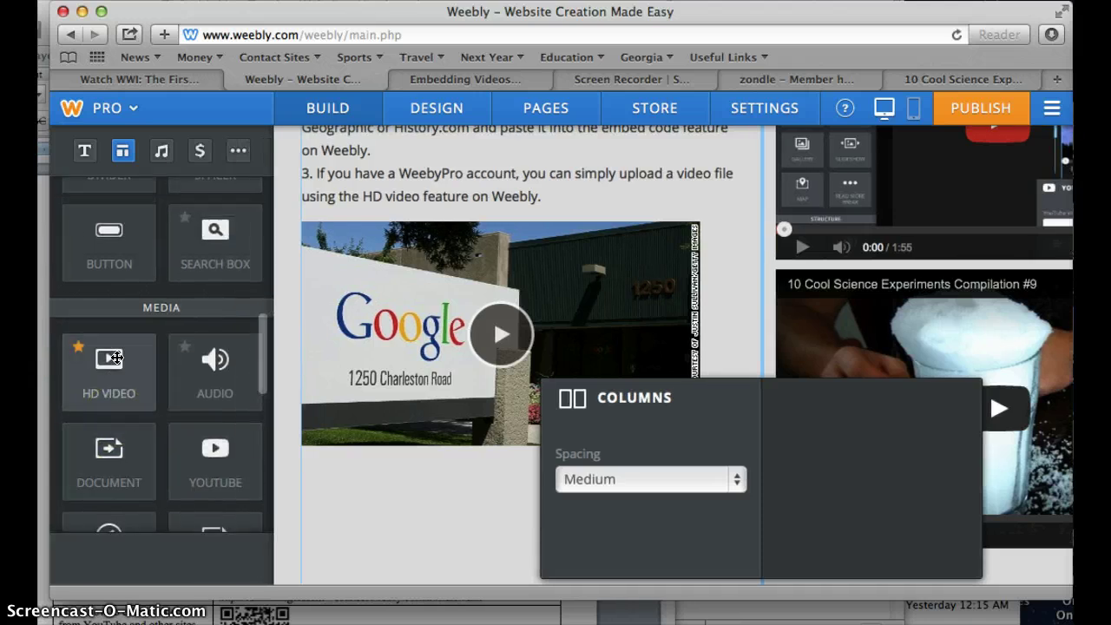
scroll(184, 439, up, 8)
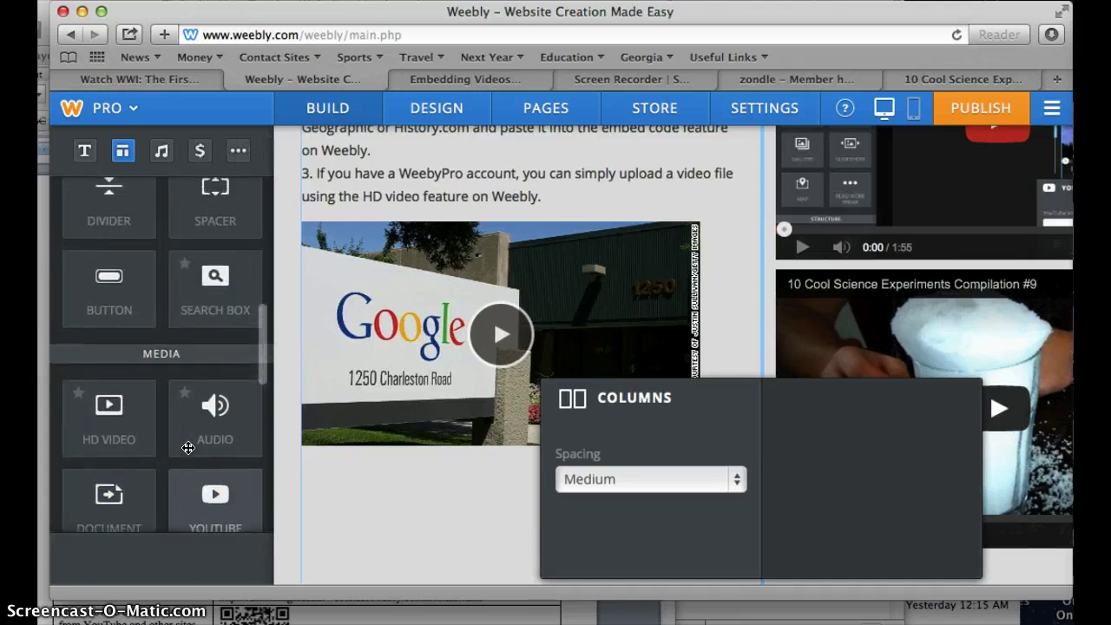
scroll(187, 447, up, 3)
drag(124, 327, 373, 477)
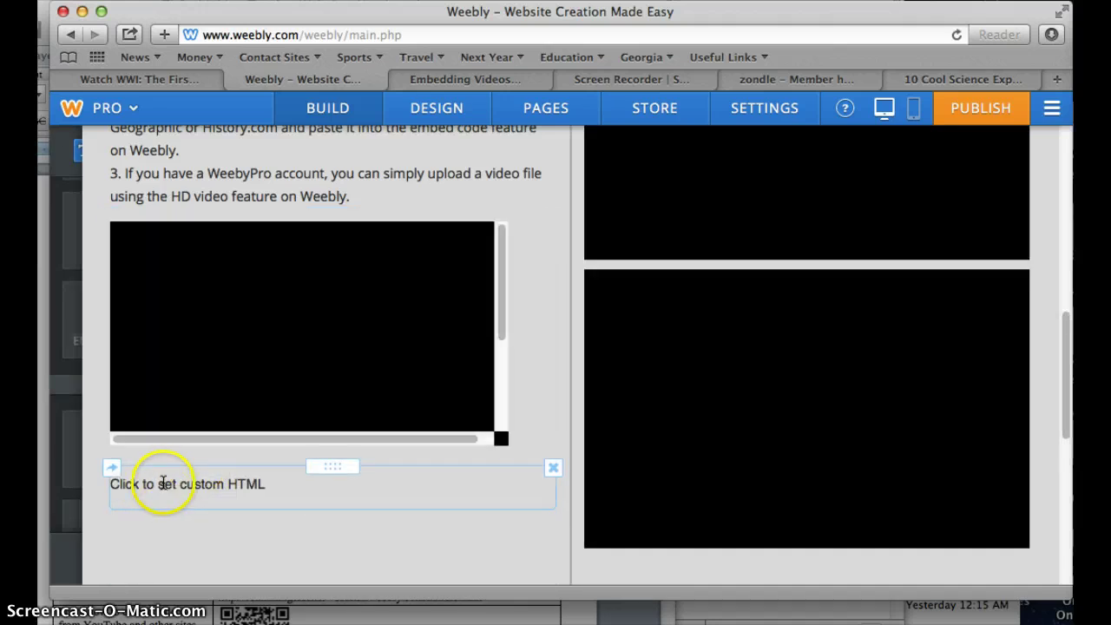
Paste the copied 853 × 480 YouTube embed code into the new Embed Code element.
click(162, 484)
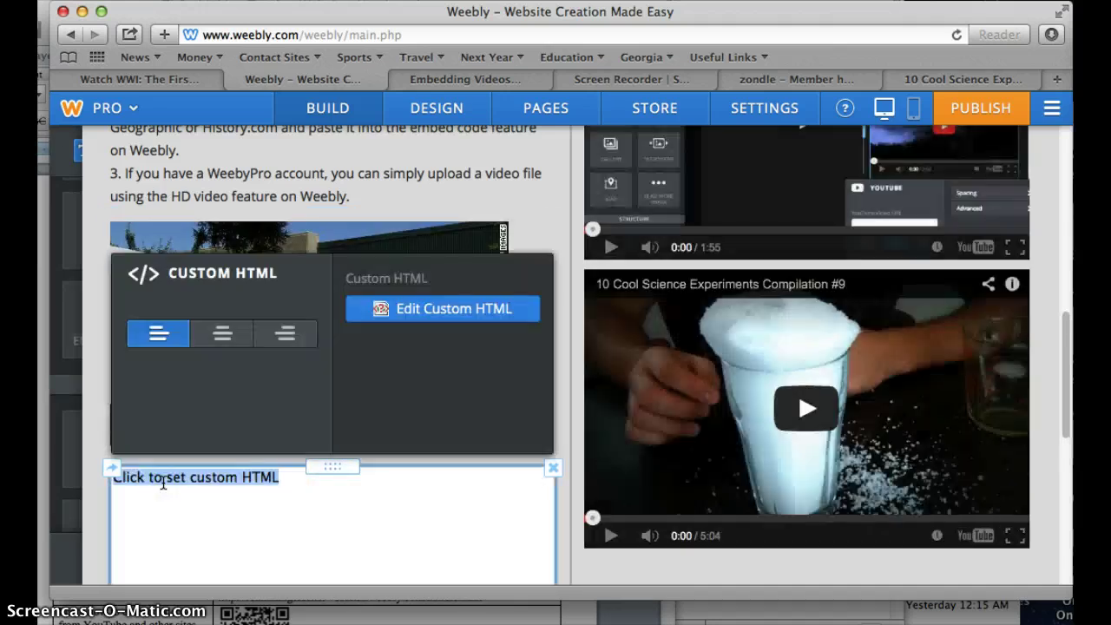
key(super+v)
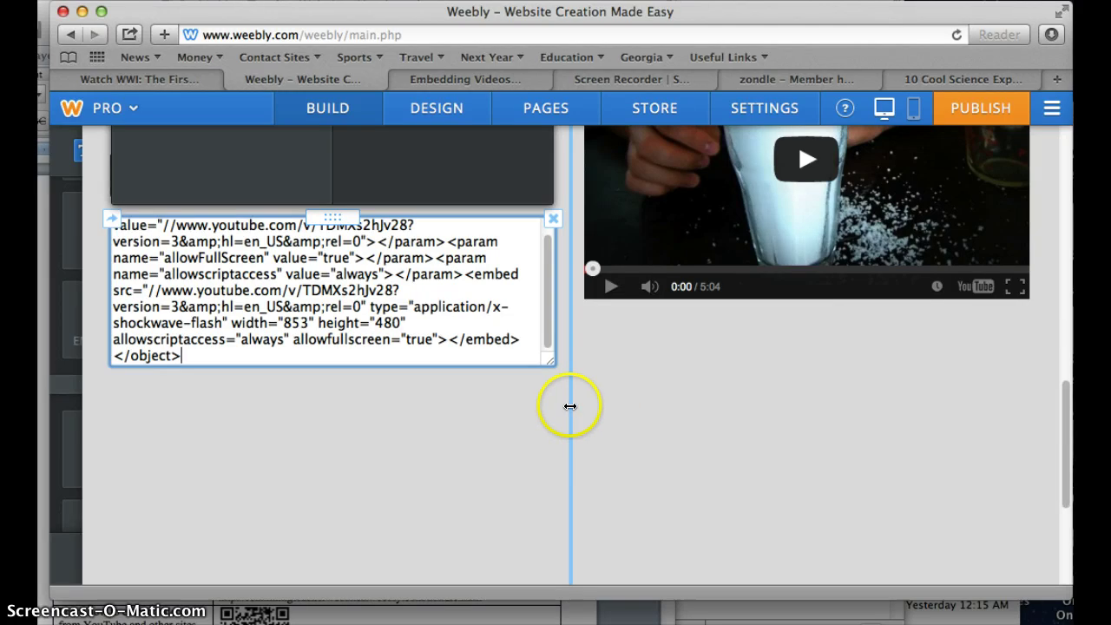
click(565, 405)
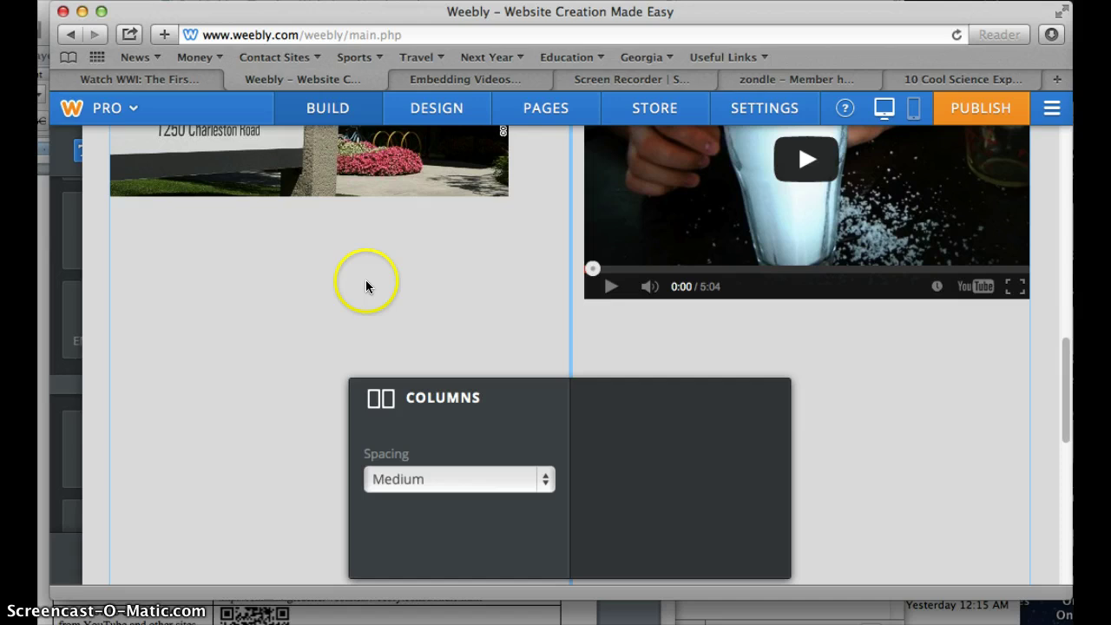
scroll(365, 280, up, 5)
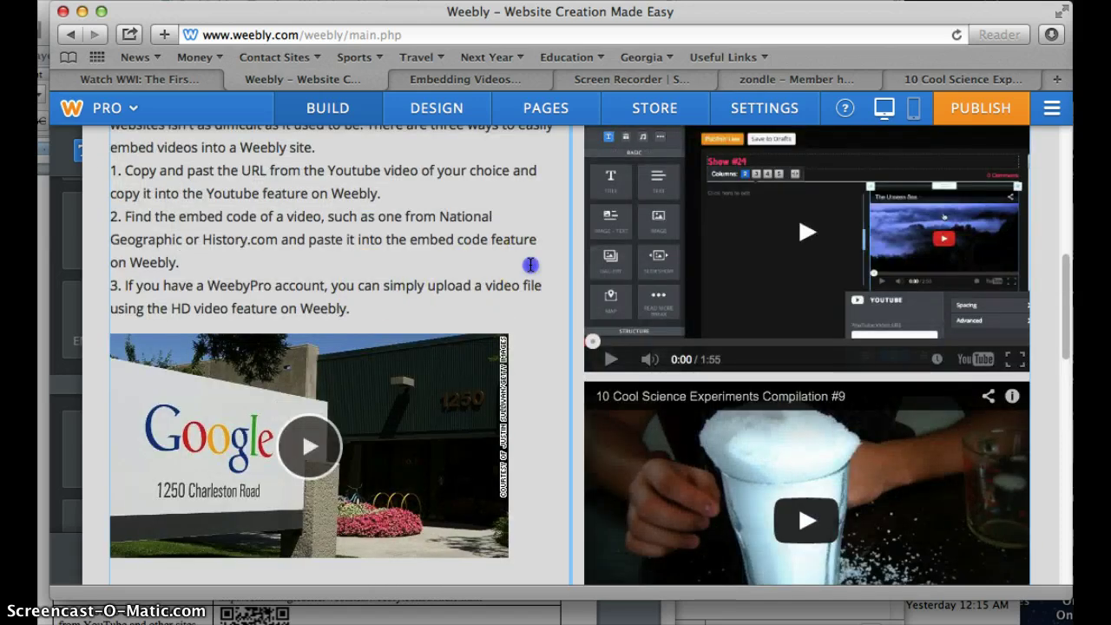
click(530, 265)
scroll(531, 265, down, 5)
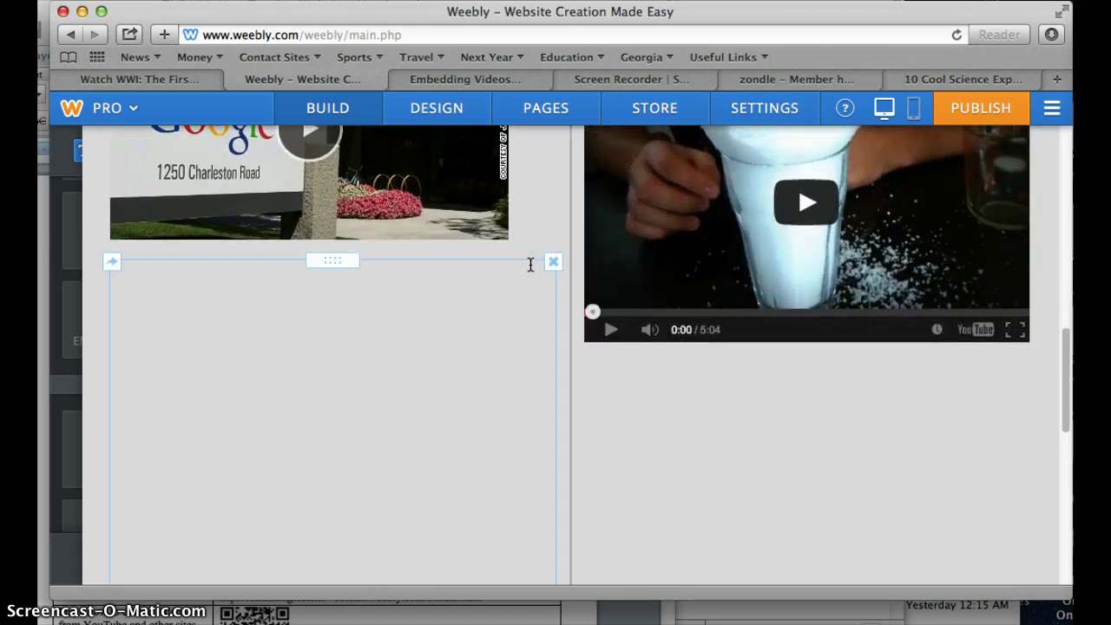